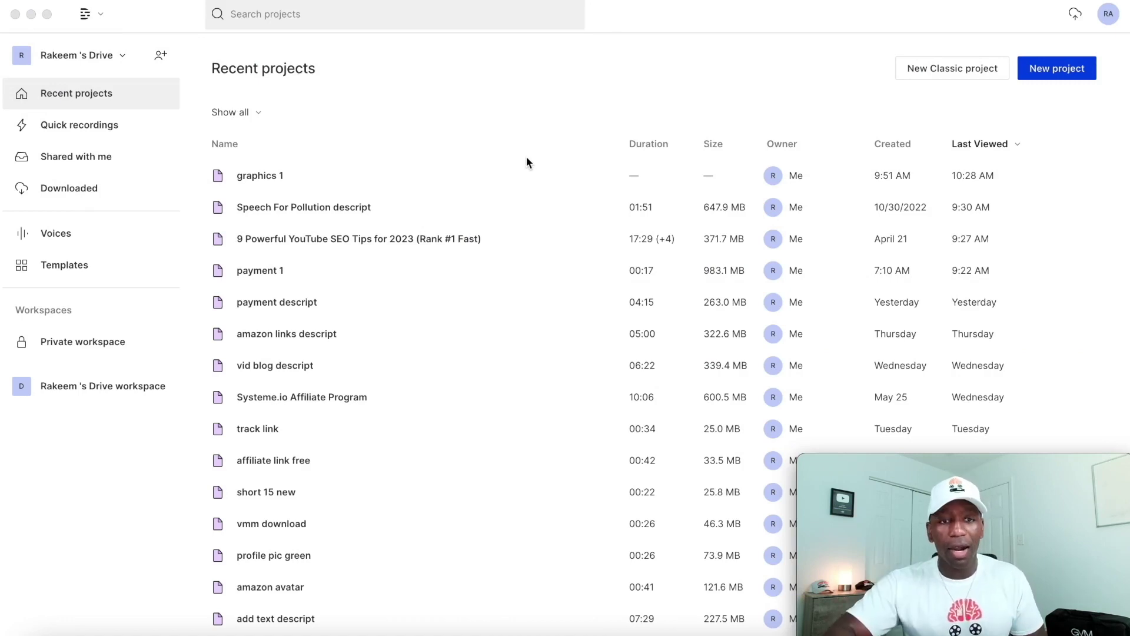
# Open the graphics 1 project and add scene boundaries before "Eyecatching" and after "graphics" in the script.
pyautogui.click(275, 174)
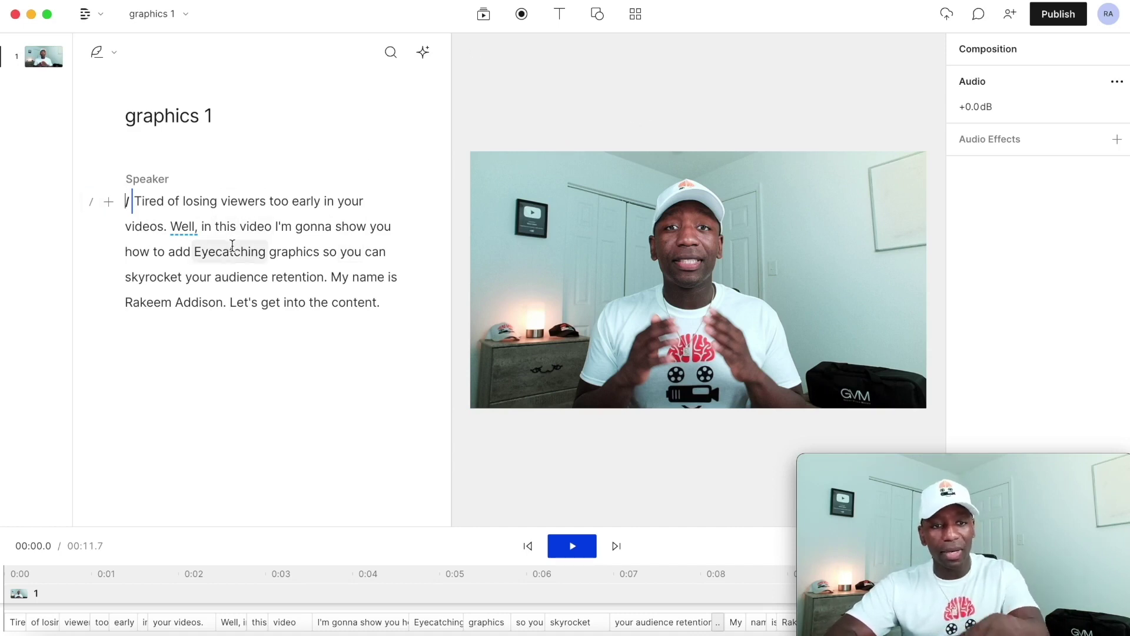
pyautogui.click(138, 198)
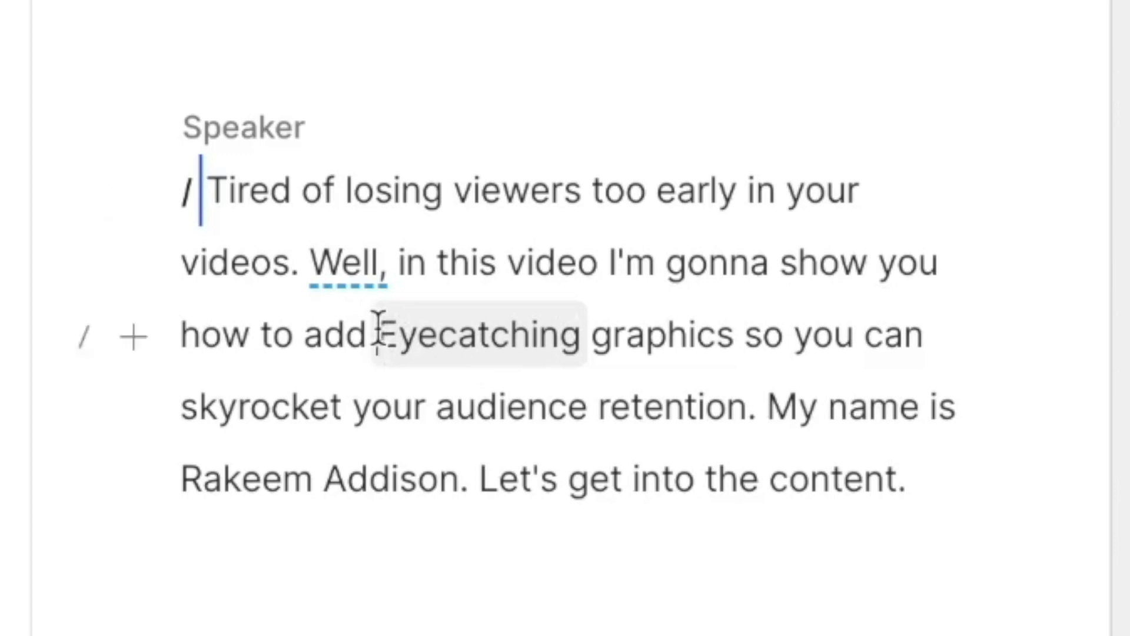
pyautogui.click(194, 250)
pyautogui.write('/')
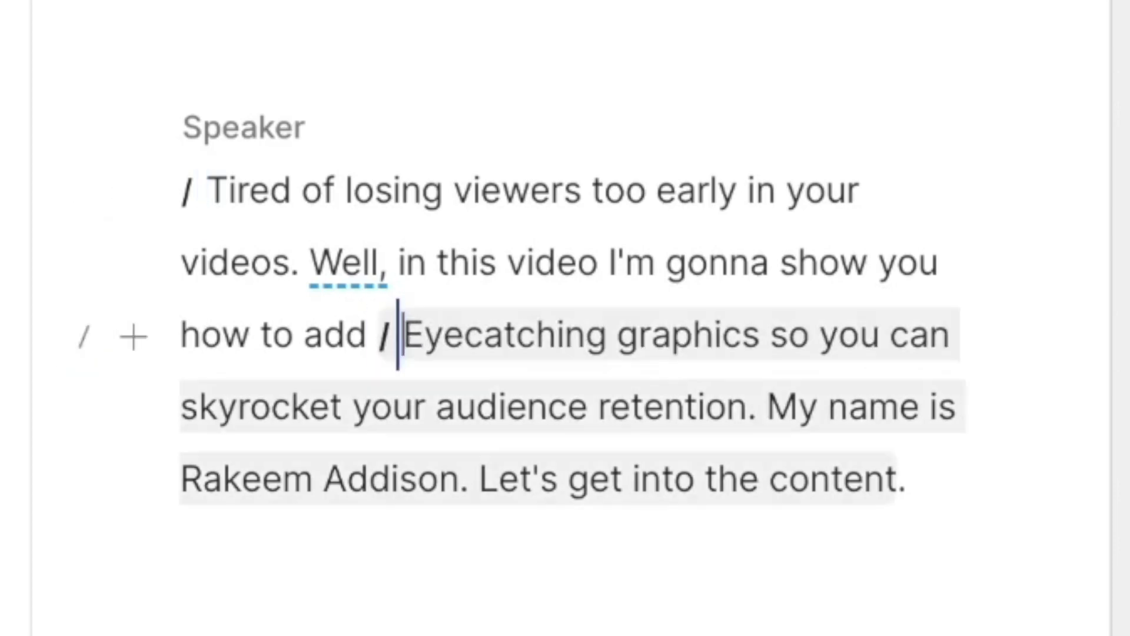
pyautogui.click(766, 333)
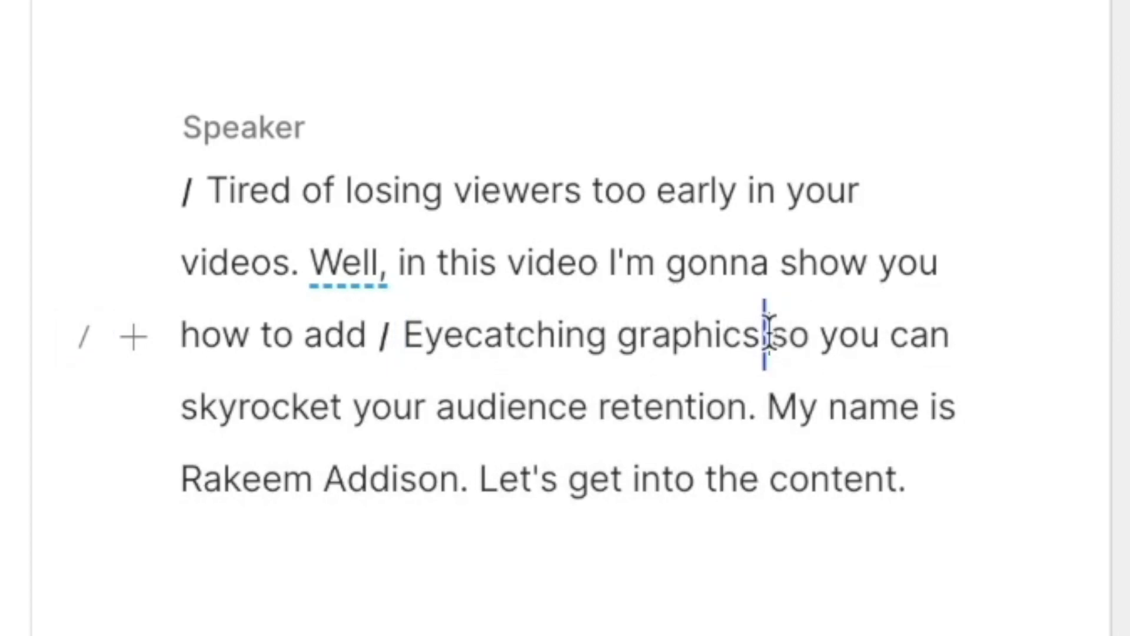
pyautogui.write('/')
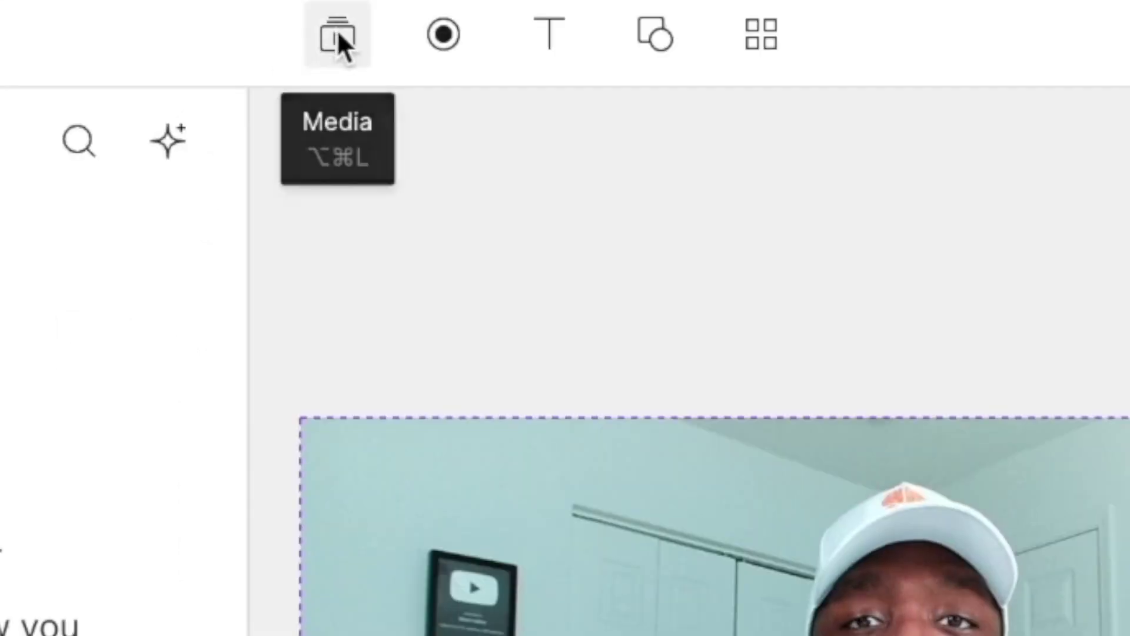
# Search GIPHY Stickers for "eye catching" and insert the purple binoculars sticker into the "Eyecatching graphics" scene.
pyautogui.click(339, 34)
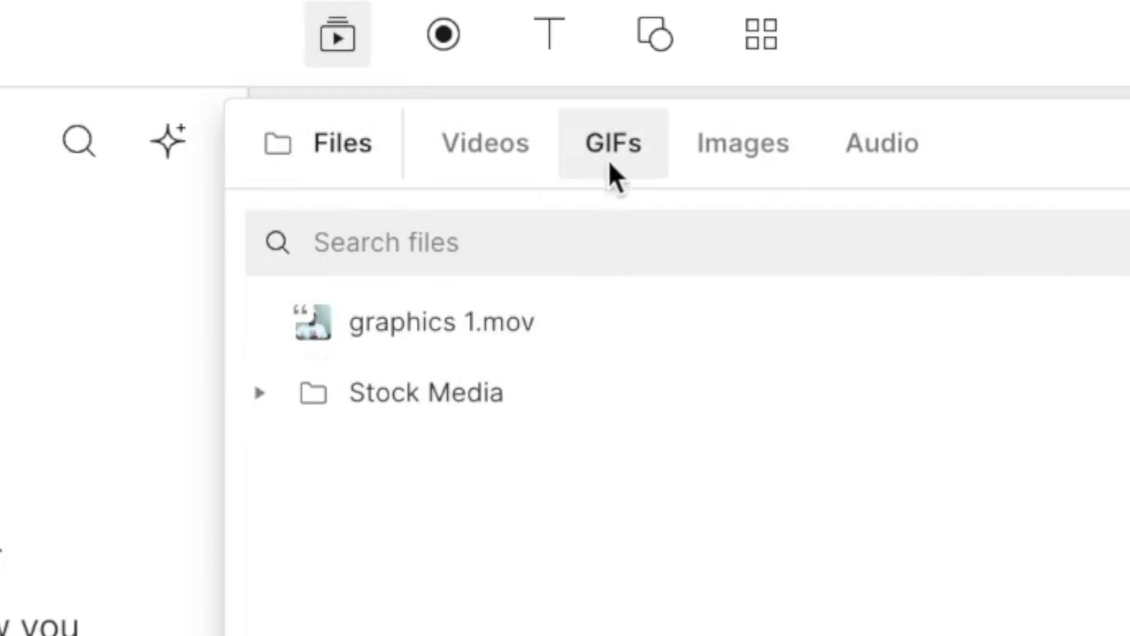
pyautogui.click(633, 157)
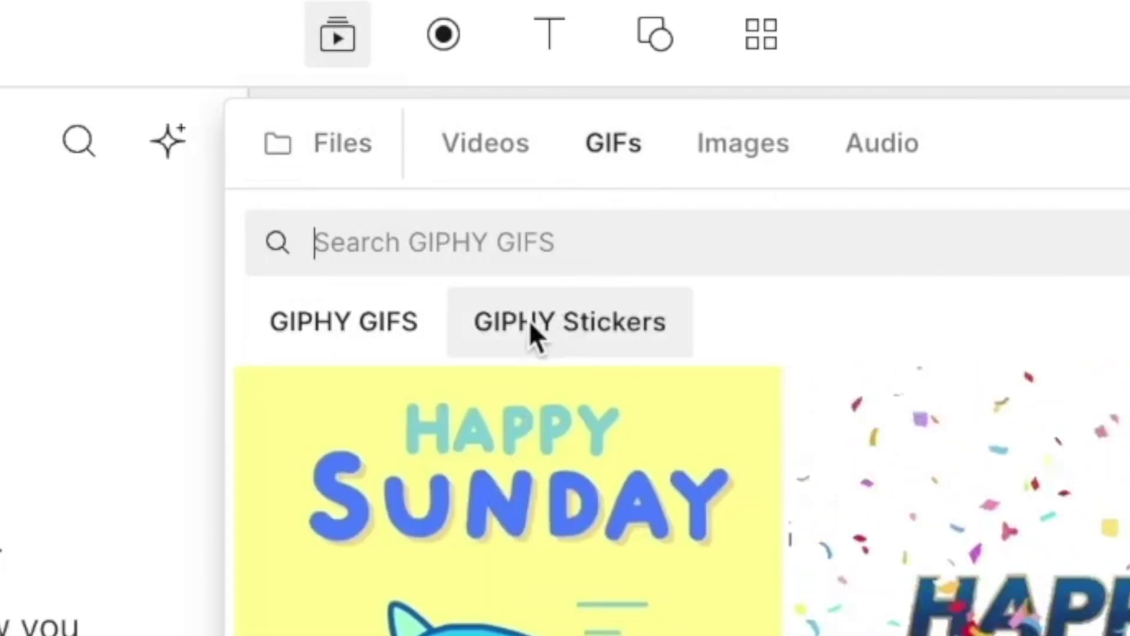
pyautogui.click(547, 320)
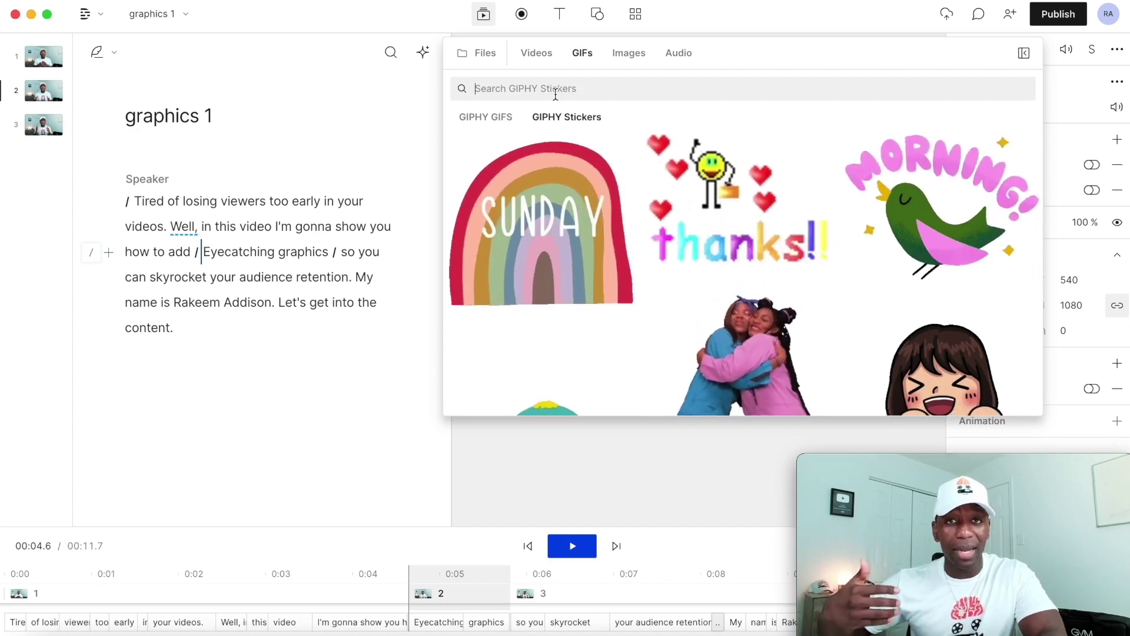
pyautogui.write('e')
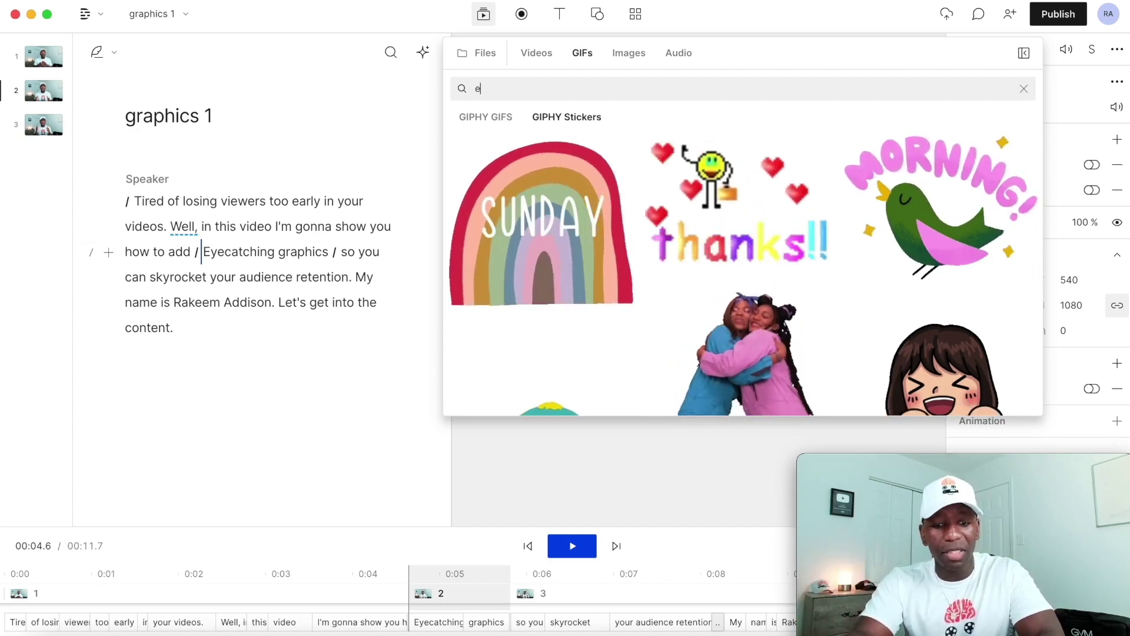
pyautogui.write('ye catching')
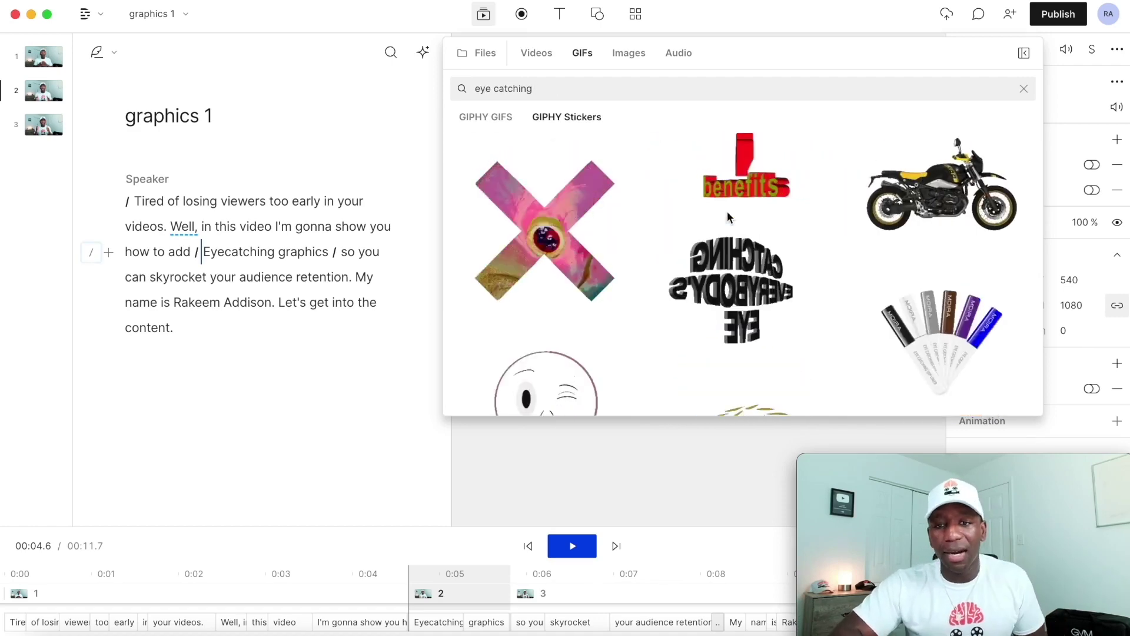
pyautogui.scroll(-5, 726, 210)
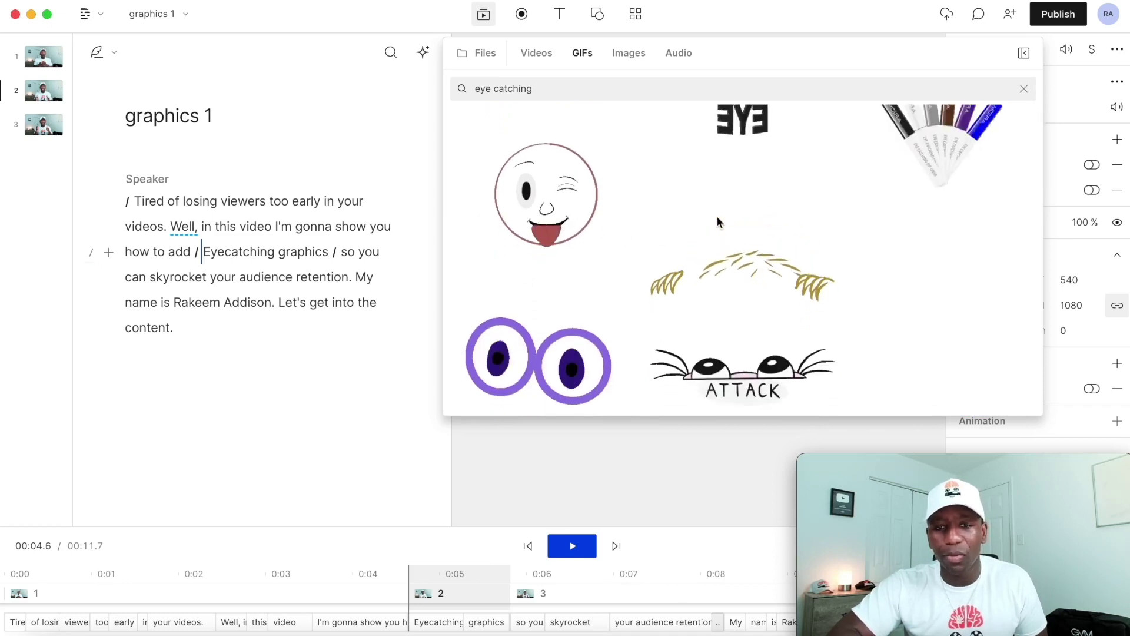
pyautogui.scroll(-3, 716, 222)
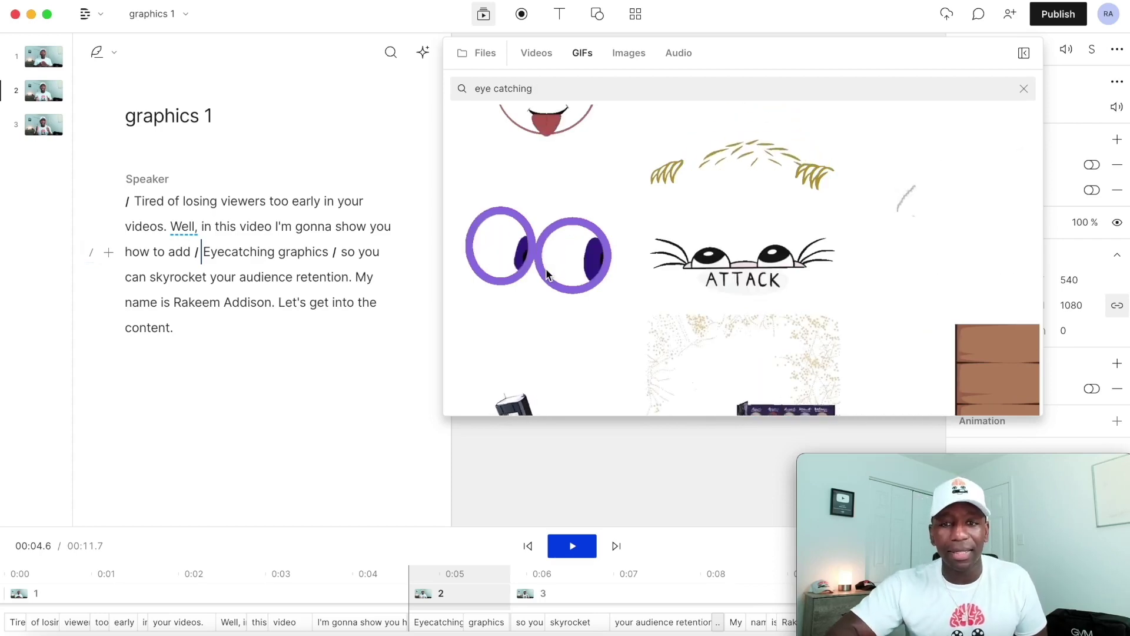
pyautogui.scroll(-1, 652, 207)
pyautogui.scroll(-6, 651, 208)
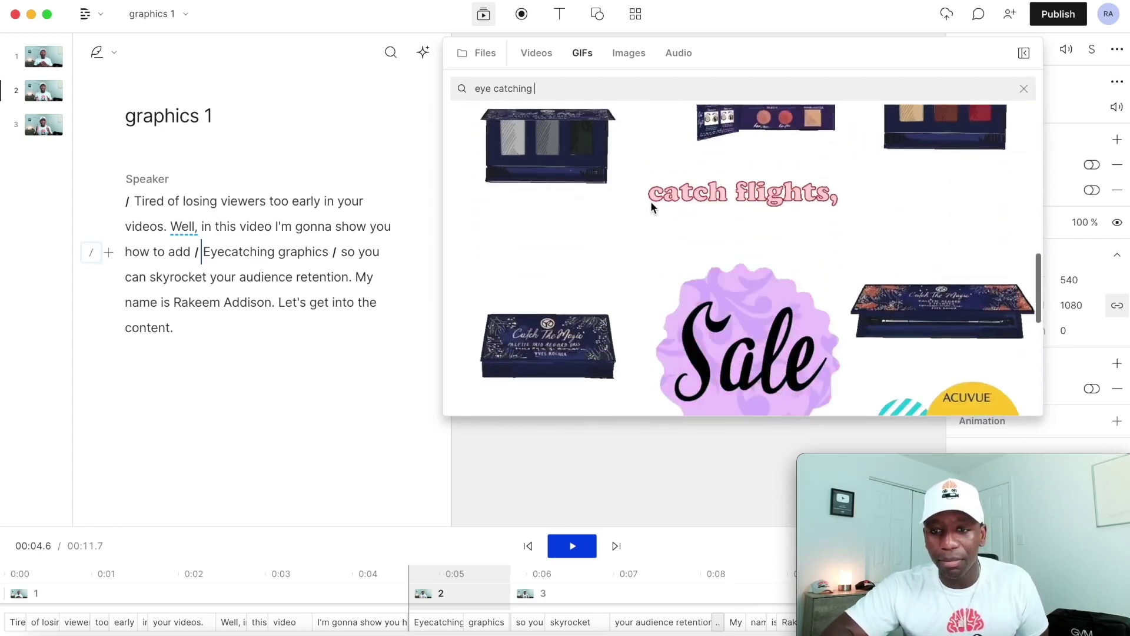
pyautogui.scroll(-6, 651, 207)
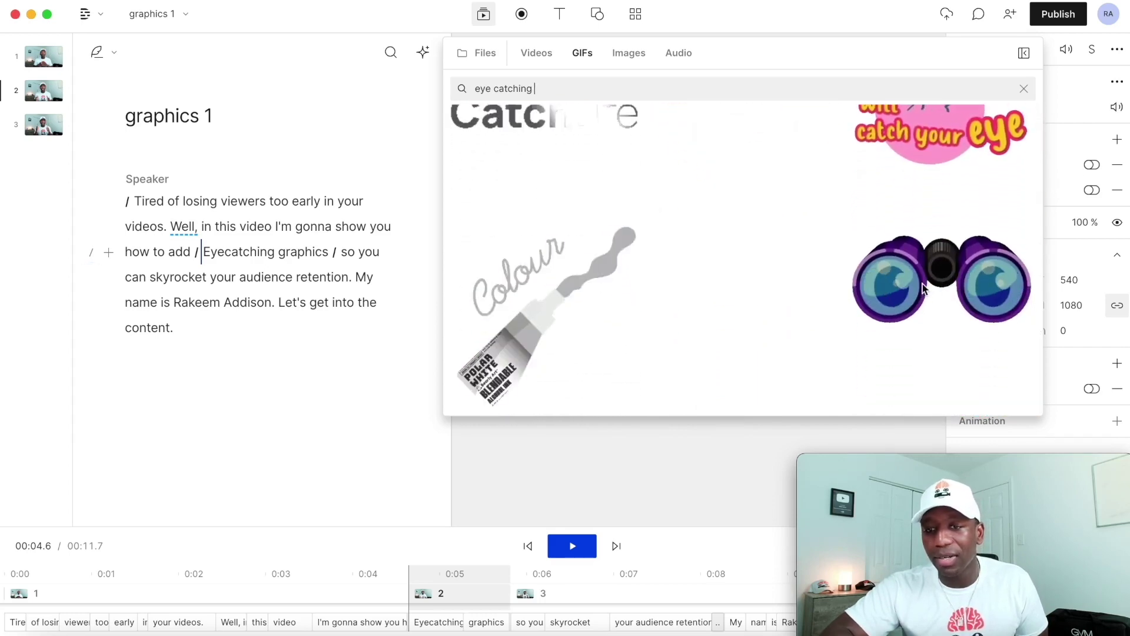
pyautogui.click(942, 274)
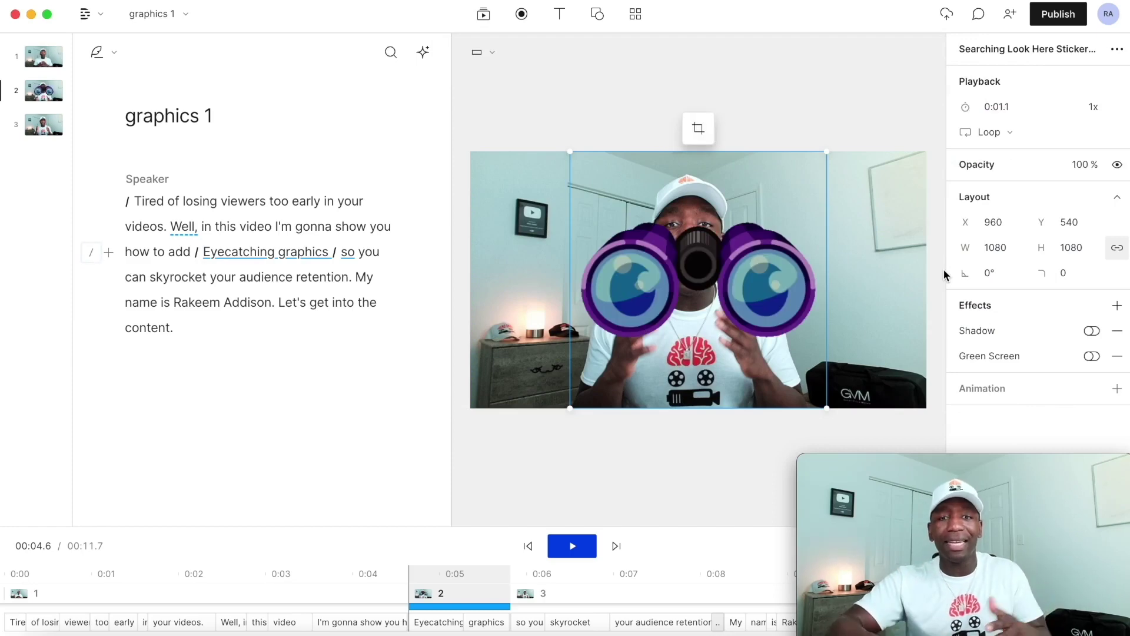
# Shrink the binoculars sticker to about 488 × 488 and place it beside the speaker's head at about X 351, Y 344.
pyautogui.moveTo(826, 154); pyautogui.dragTo(676, 246)
pyautogui.press('Escape')
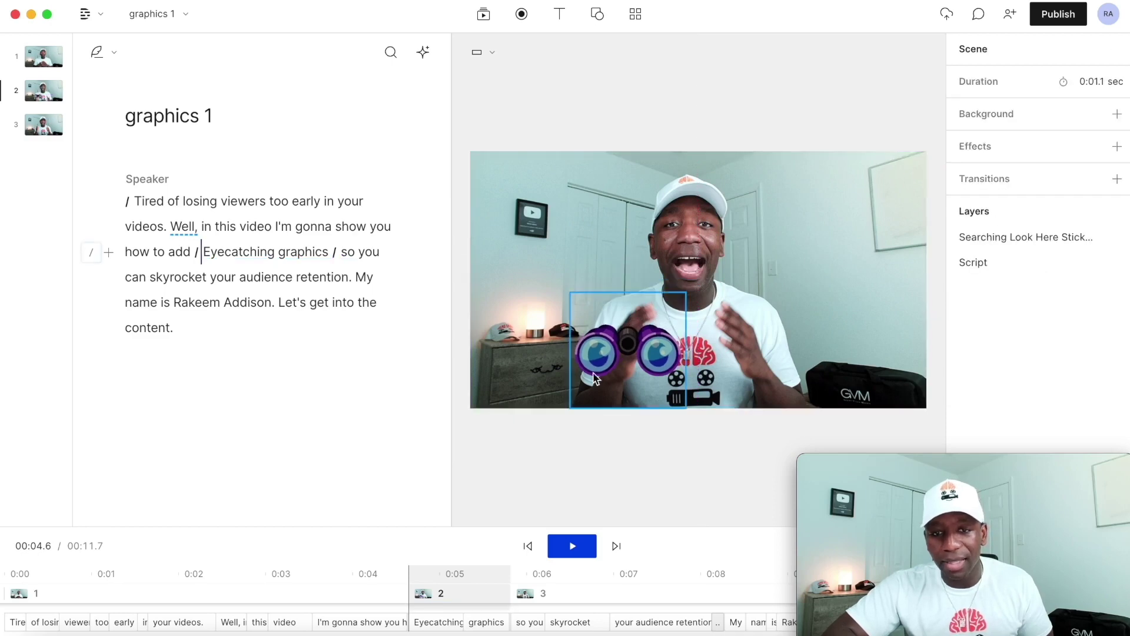
pyautogui.moveTo(633, 351); pyautogui.dragTo(558, 229)
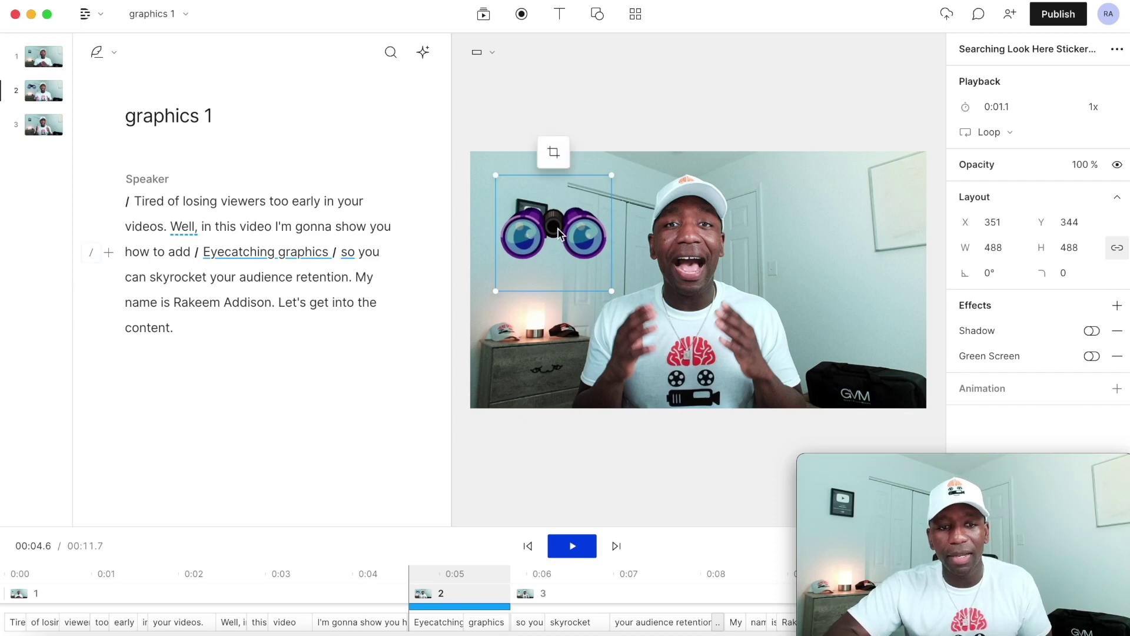
# Play the video from "how to add" into the "Eyecatching graphics" scene to preview the sticker.
pyautogui.click(127, 251)
pyautogui.press('space')
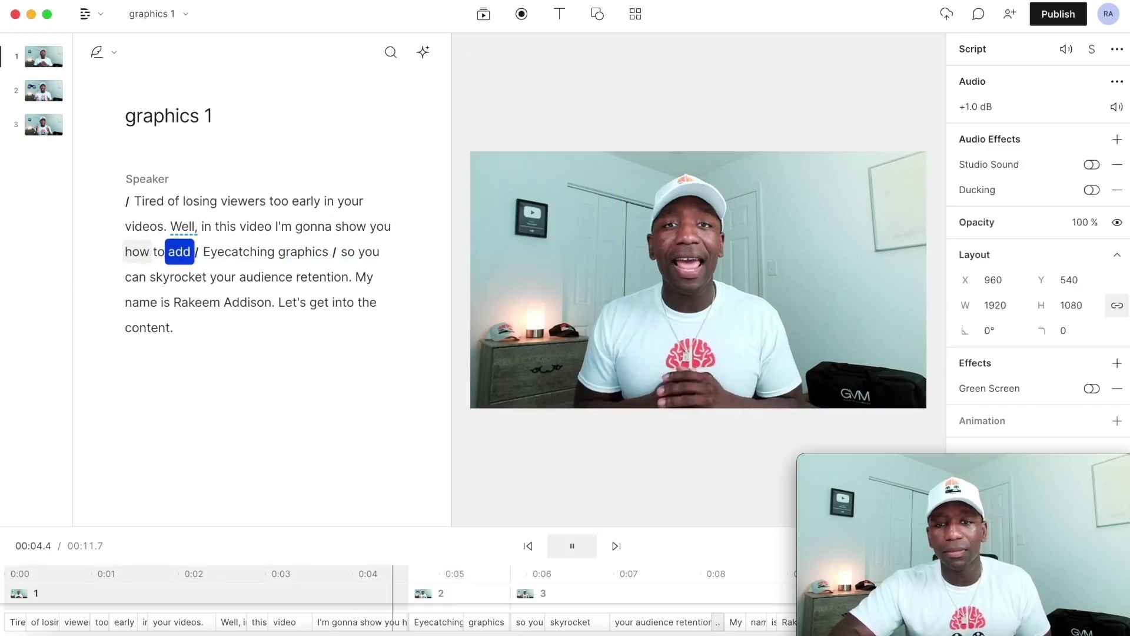
pyautogui.press('space')
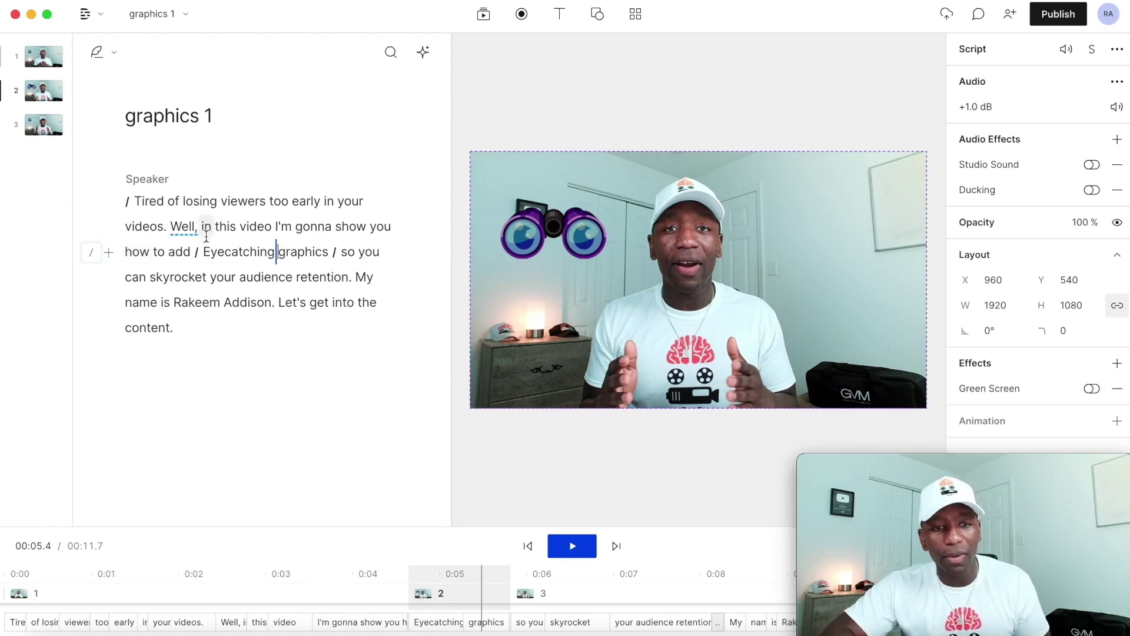
pyautogui.click(270, 255)
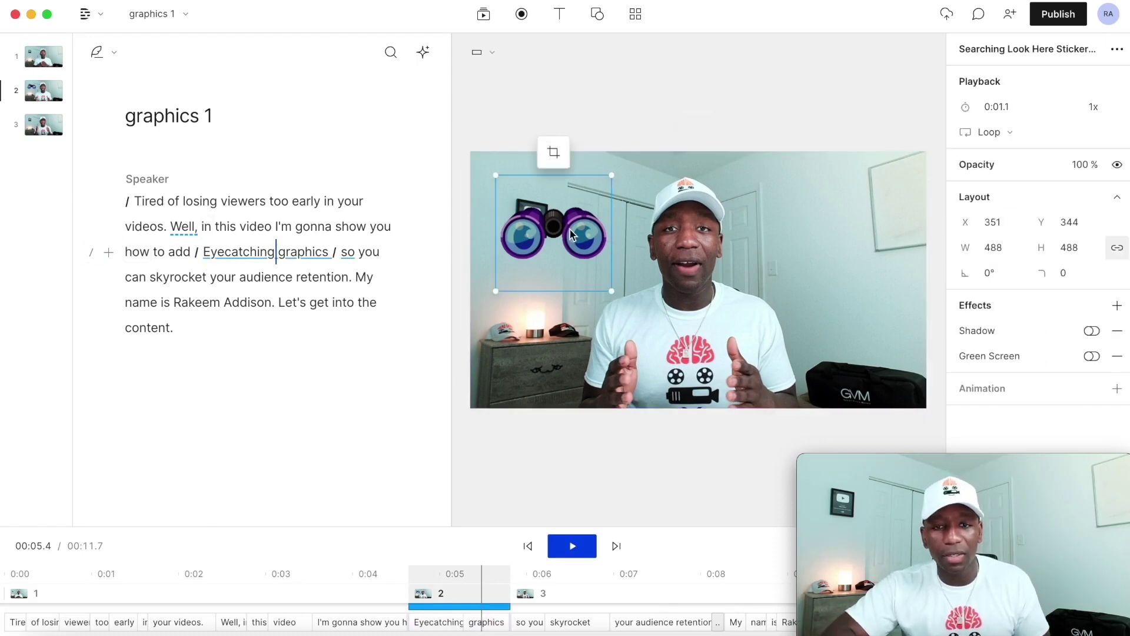
# Search the sound effects for "pop" and insert Message Pop-up Social Network 2 before "Eyecatching" in the script.
pyautogui.click(203, 254)
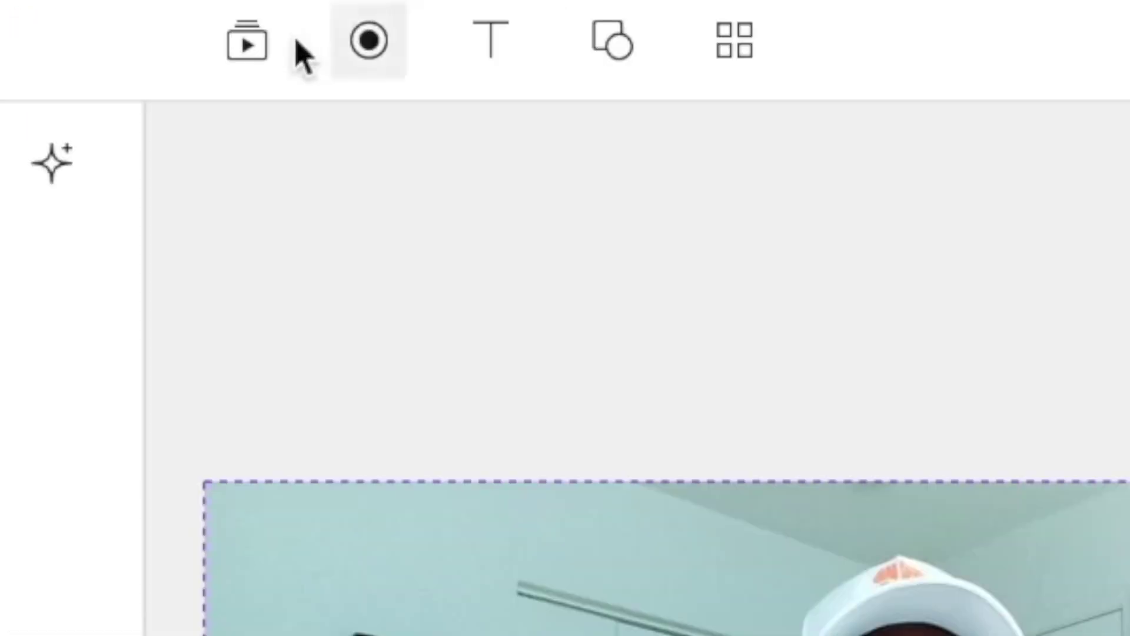
pyautogui.click(247, 43)
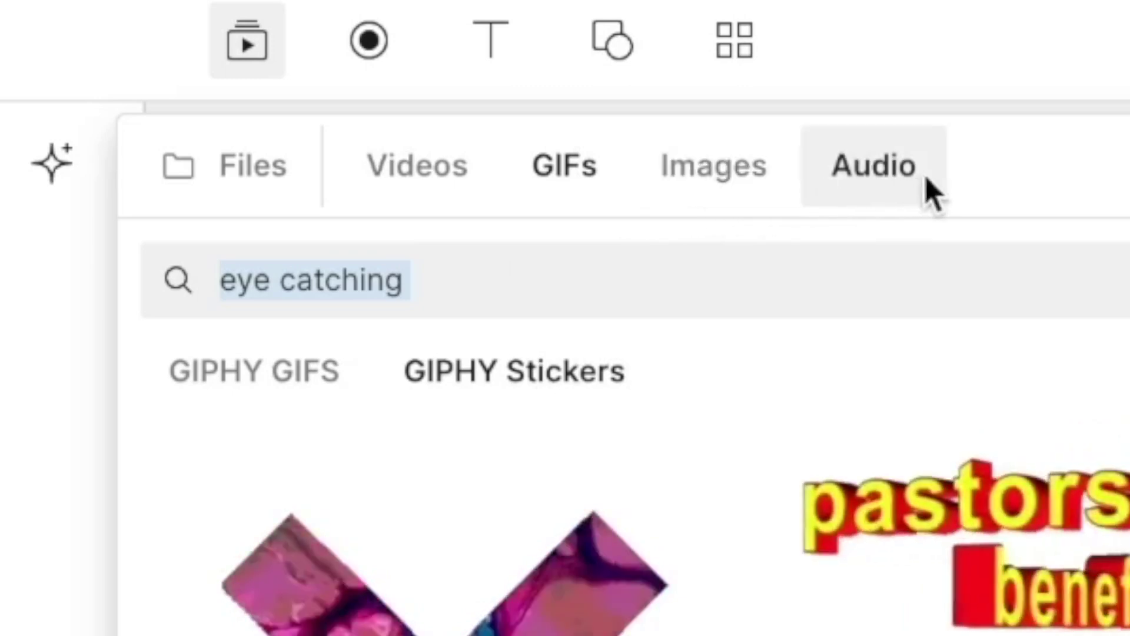
pyautogui.click(884, 177)
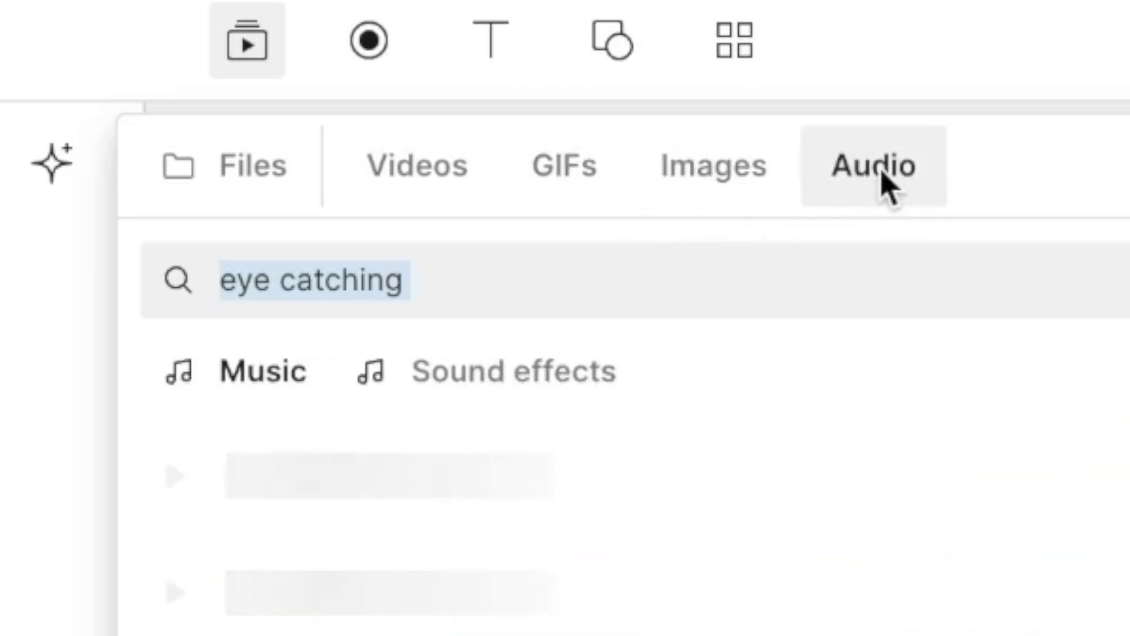
pyautogui.click(448, 367)
pyautogui.click(403, 278)
pyautogui.press('BackSpace')
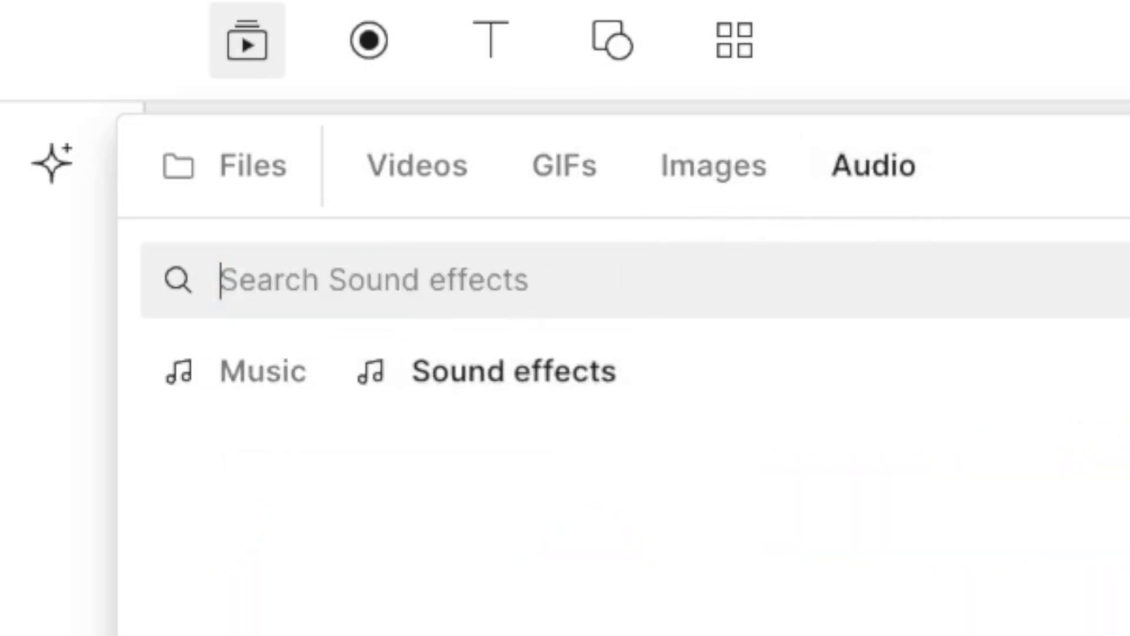
pyautogui.write('pop')
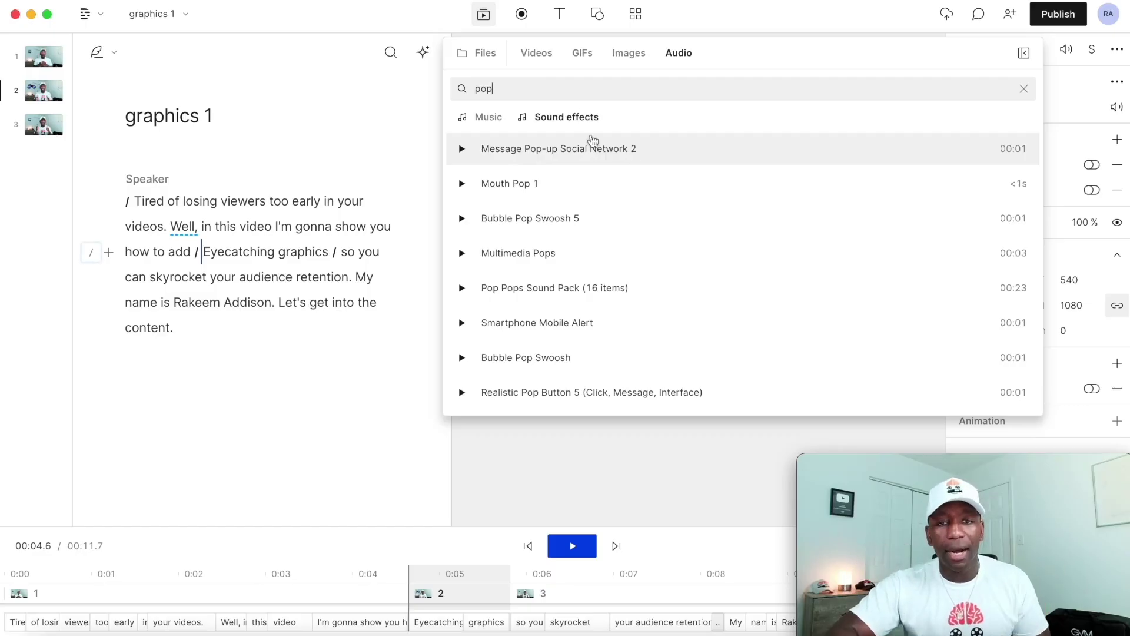
pyautogui.press('Escape')
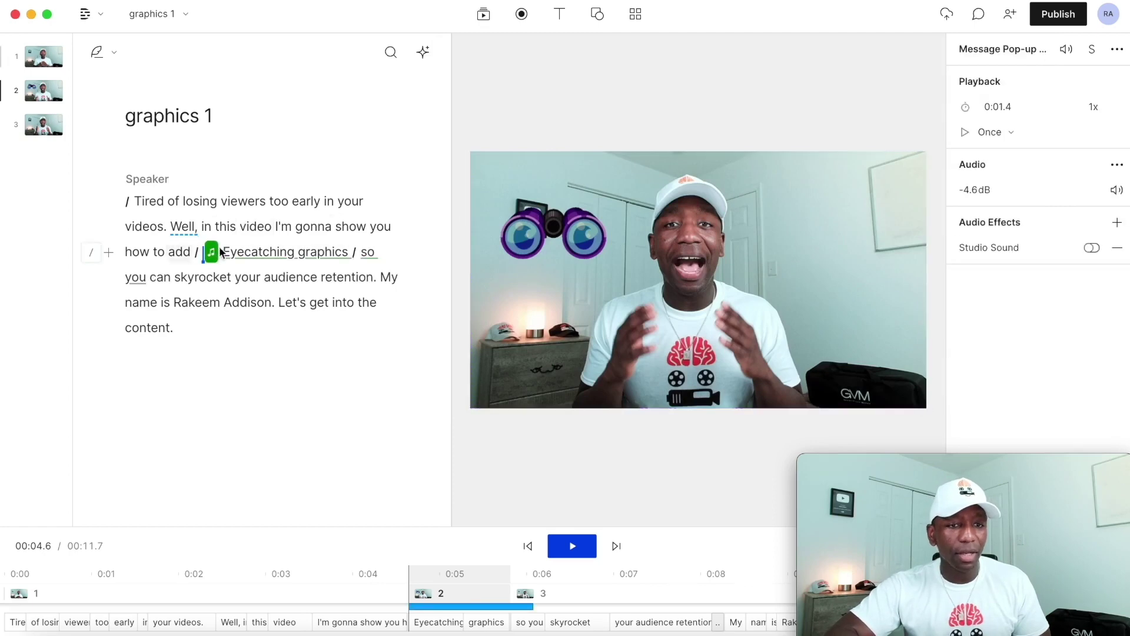
# Play the passage from "how to add" again to check the sticker together with its pop sound effect.
pyautogui.click(126, 251)
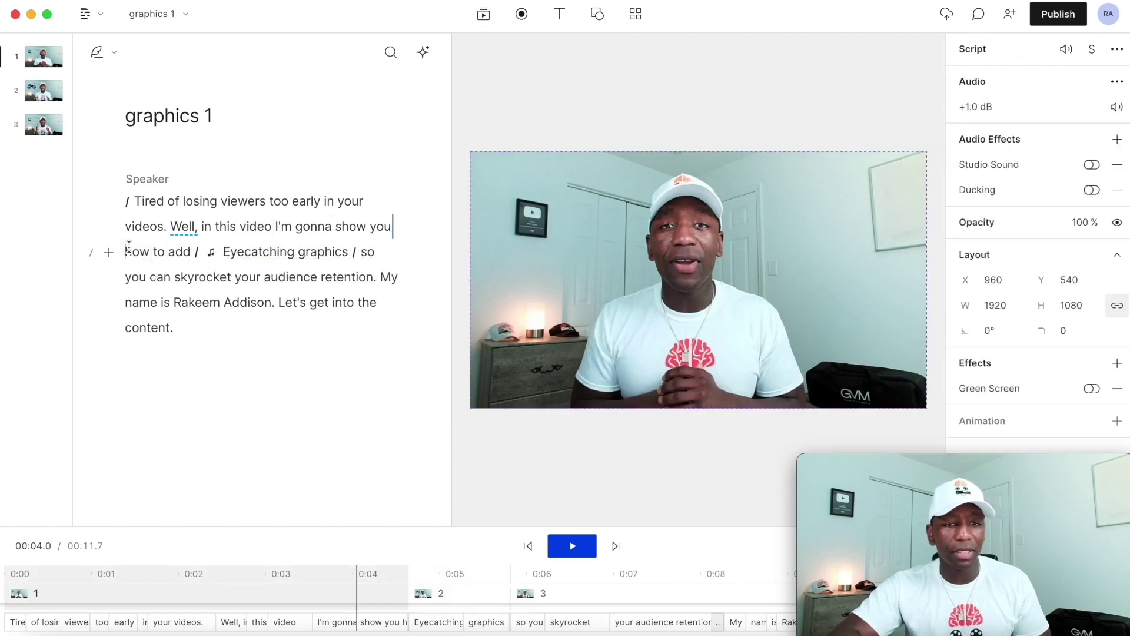
pyautogui.press('space')
pyautogui.press('space')
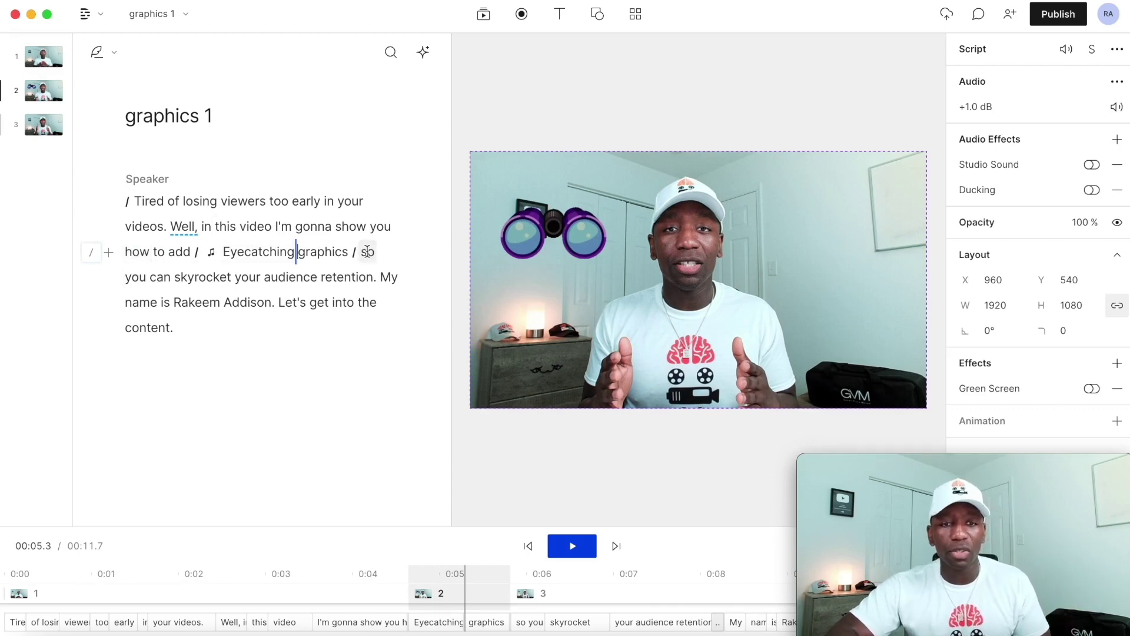
pyautogui.click(360, 251)
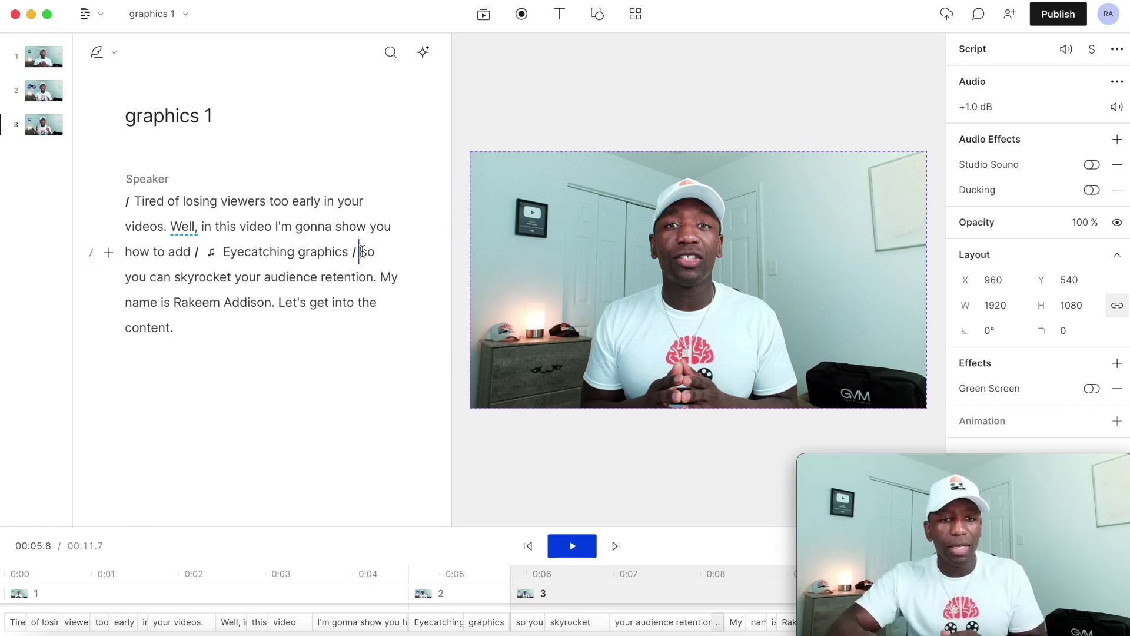
# Add scene boundaries before "skyrocket" and after "retention." in the script.
pyautogui.click(175, 275)
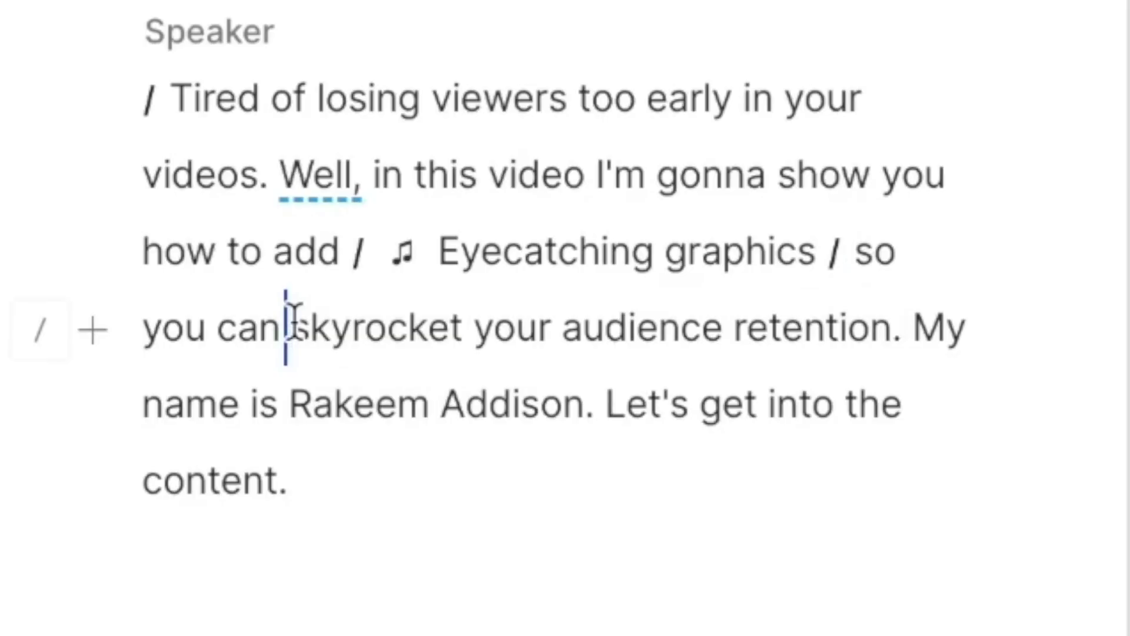
pyautogui.write('/')
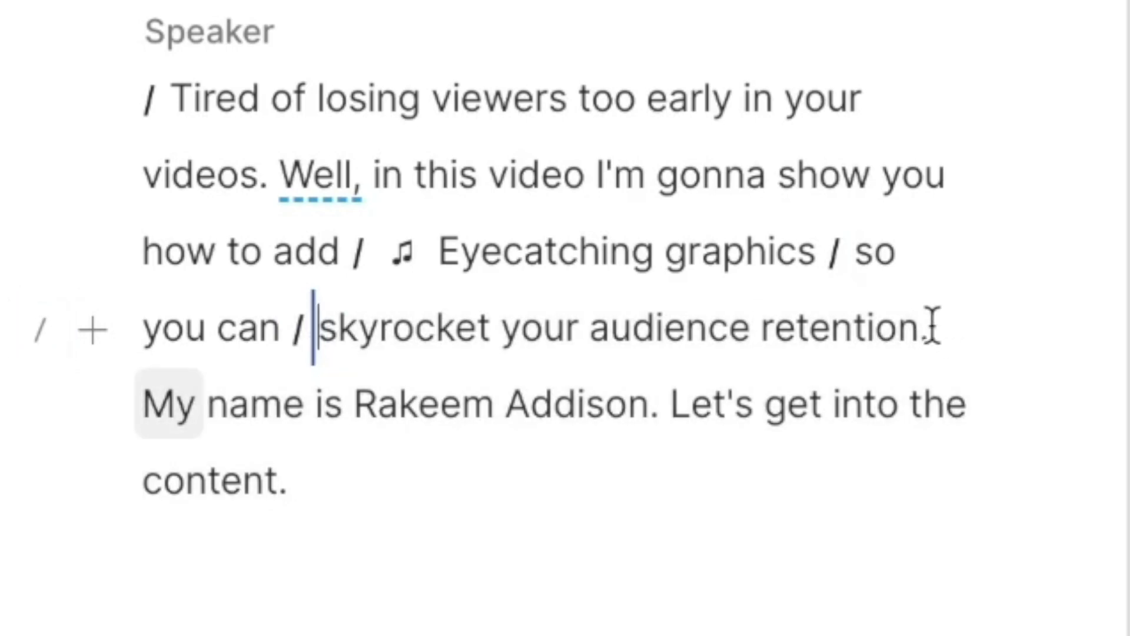
pyautogui.click(926, 332)
pyautogui.write('/')
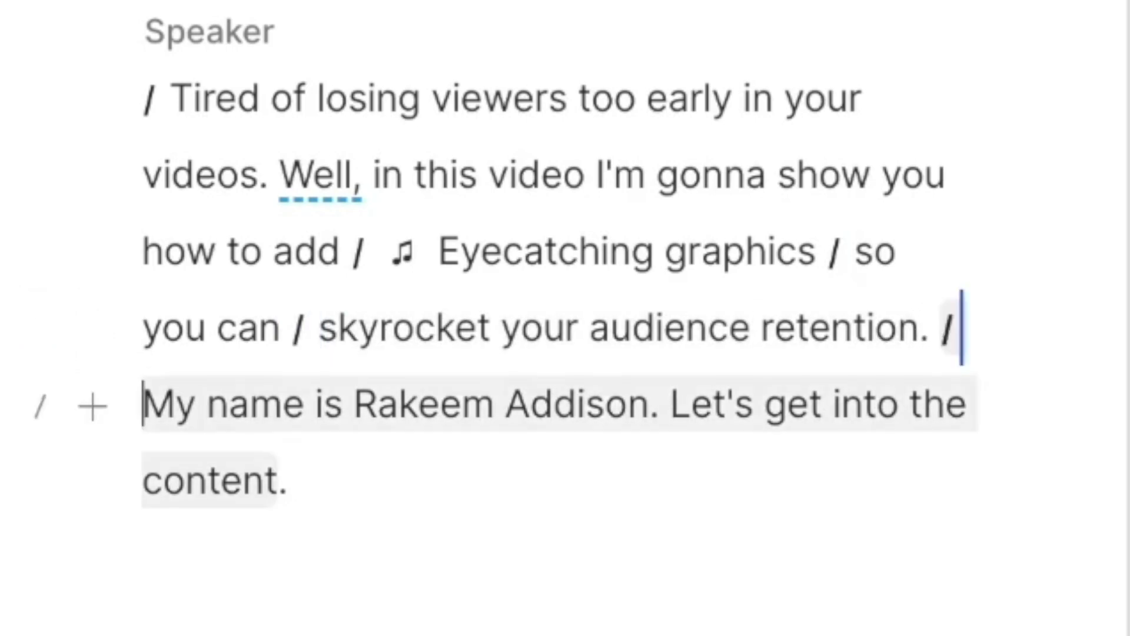
# Import the desktop image Screen Shot 2023-06-04 at 9.50.50 AM.png into the project files, with the script position before "skyrocket".
pyautogui.click(324, 327)
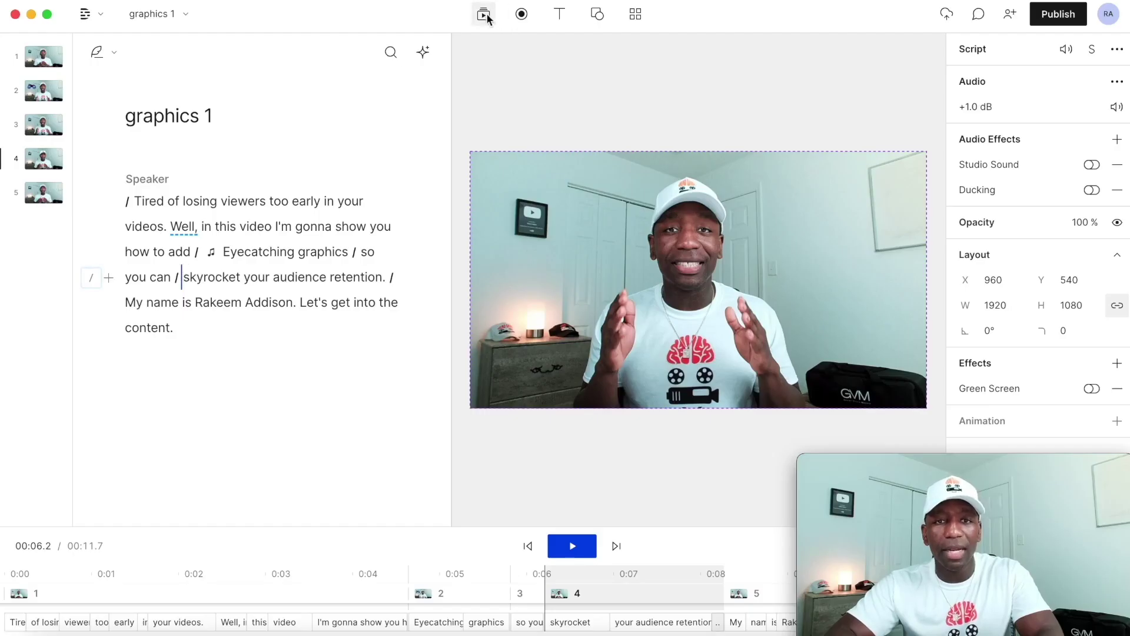
pyautogui.click(484, 15)
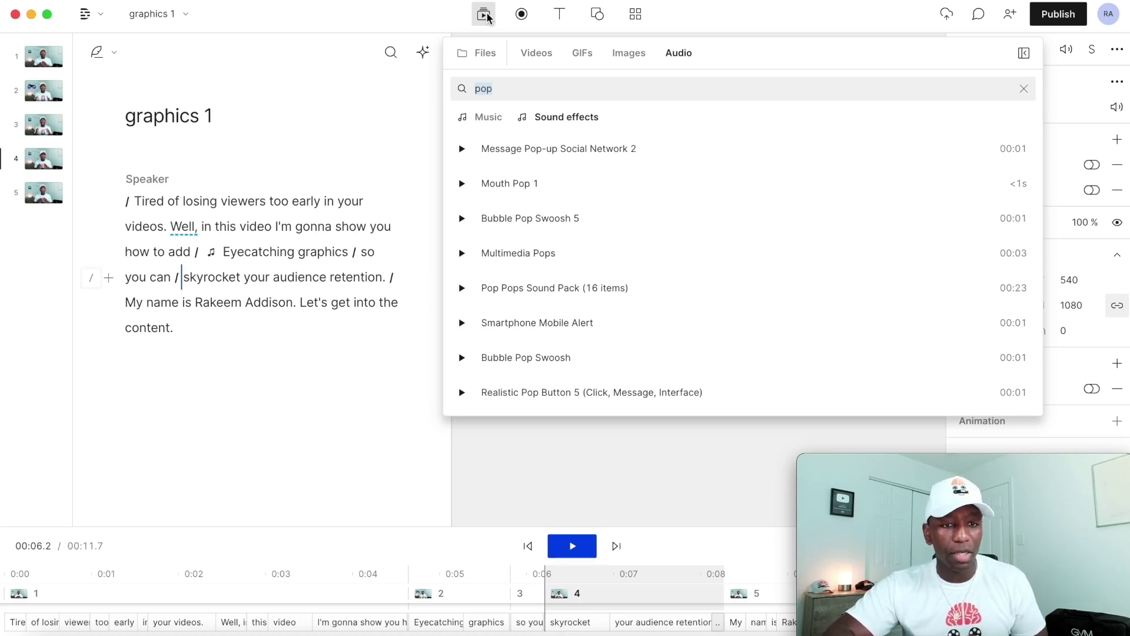
pyautogui.click(476, 53)
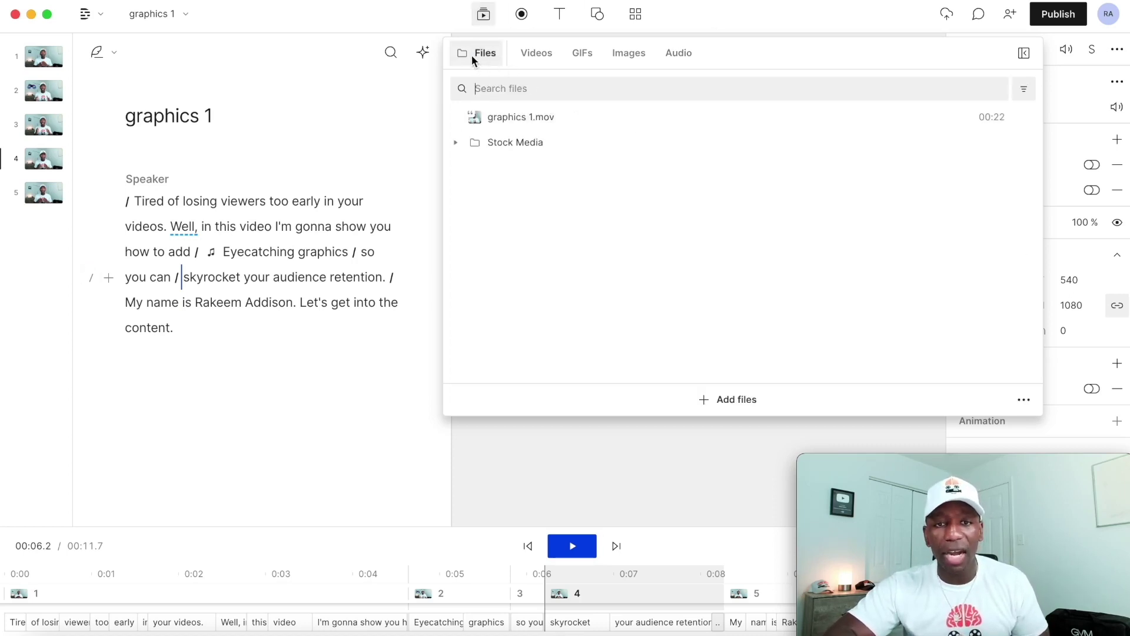
pyautogui.click(739, 400)
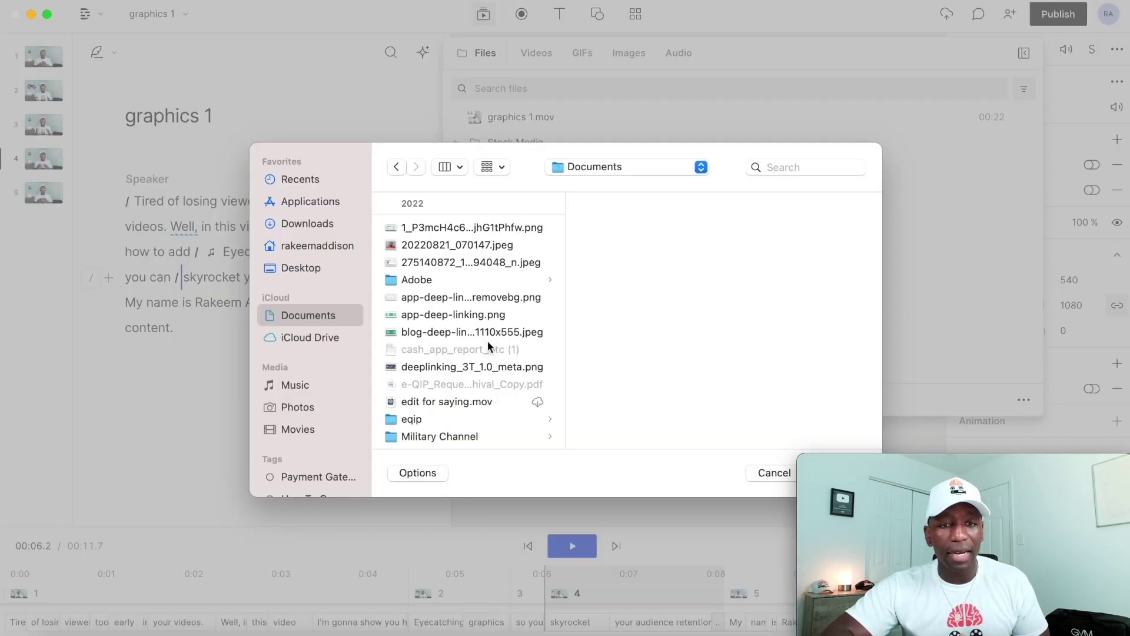
pyautogui.click(302, 268)
pyautogui.click(464, 263)
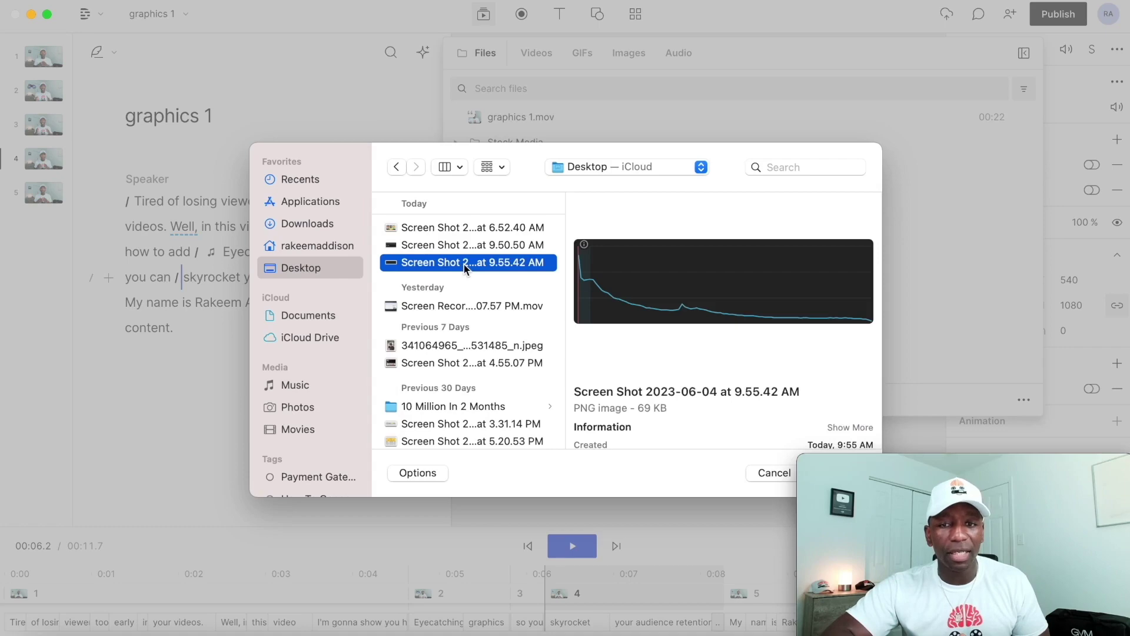
pyautogui.click(473, 246)
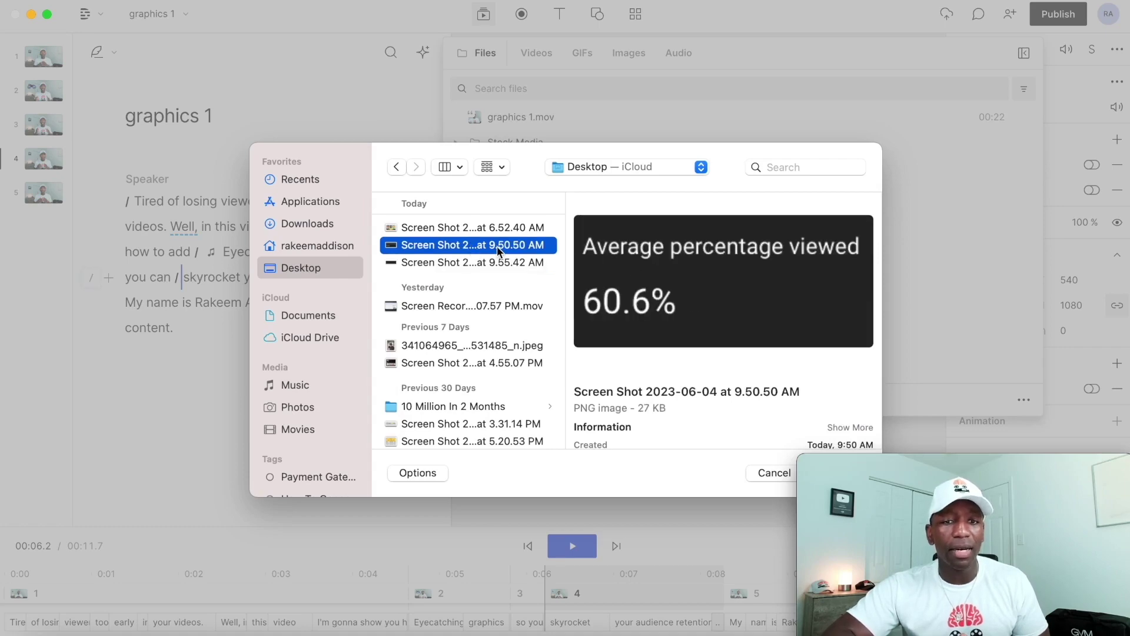
pyautogui.doubleClick(497, 246)
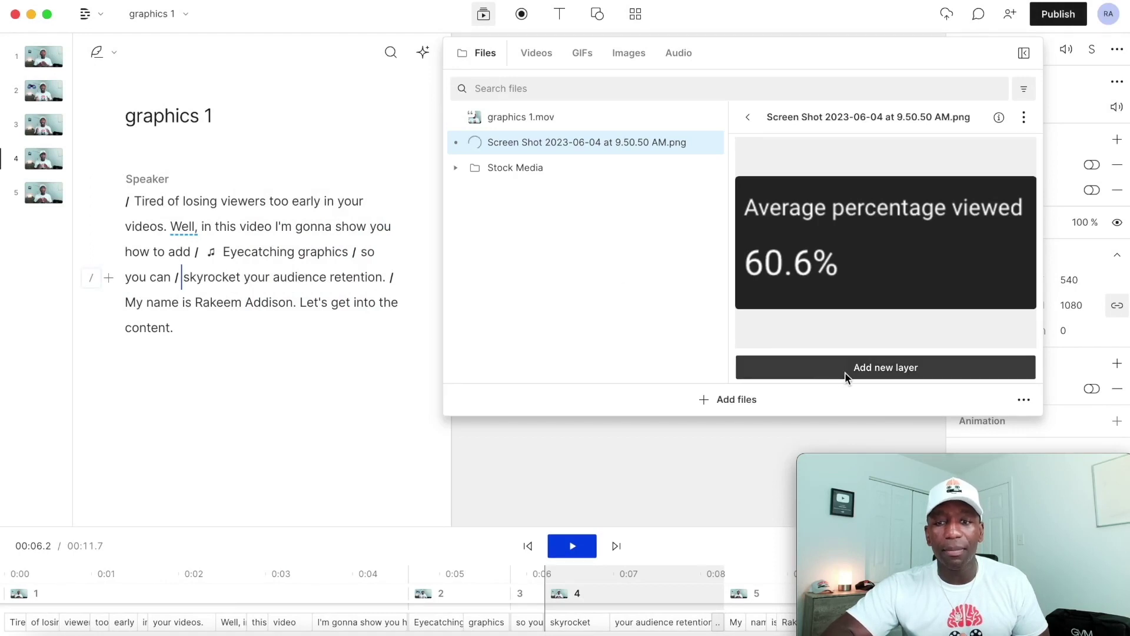
# Add the imported screenshot as a new layer in scene 4, scaled to 960 × 424 and placed at X 960, Y 805.
pyautogui.click(848, 373)
pyautogui.moveTo(926, 183); pyautogui.dragTo(704, 283)
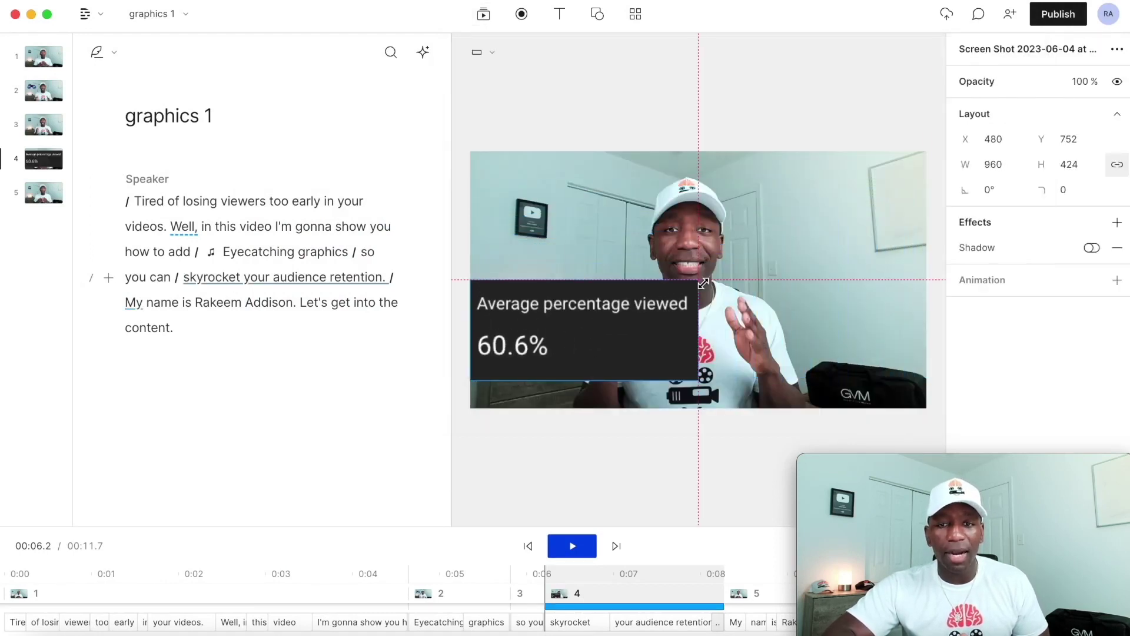
pyautogui.moveTo(621, 320); pyautogui.dragTo(723, 340)
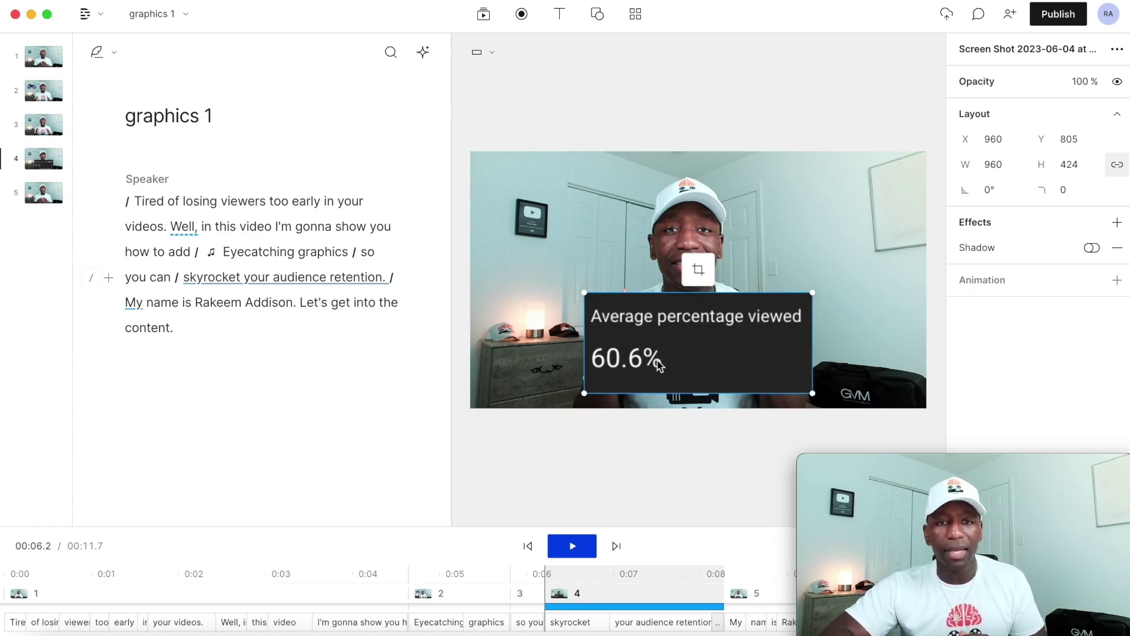
# Search the GIPHY stickers for "red arrow" and insert the thin downward arrow before "skyrocket".
pyautogui.click(183, 277)
pyautogui.click(483, 14)
pyautogui.click(582, 53)
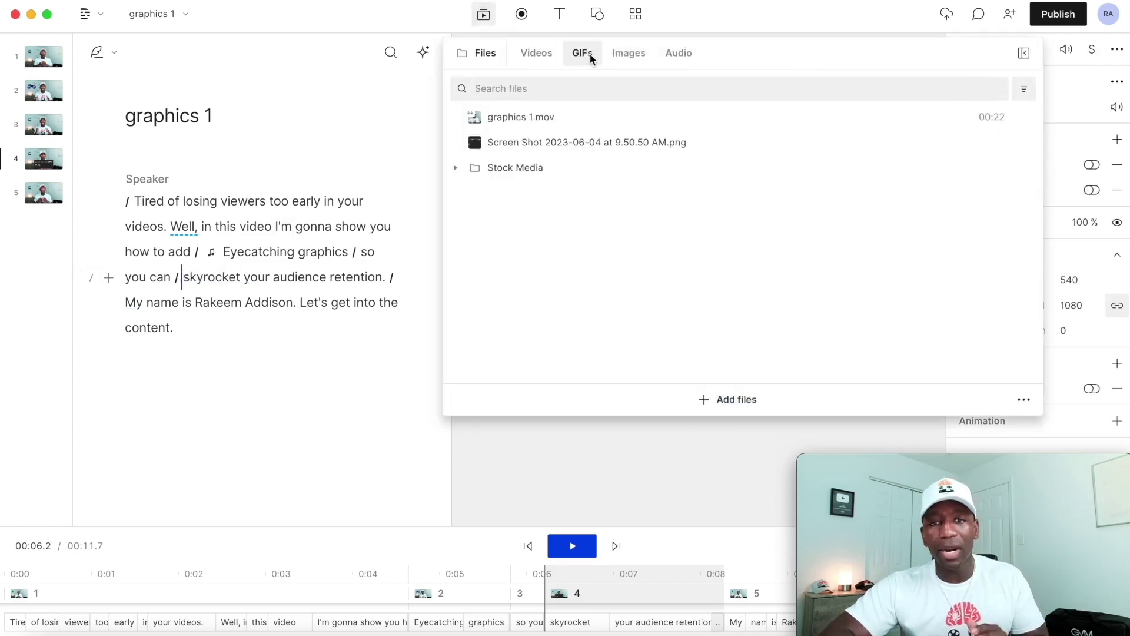
pyautogui.click(559, 116)
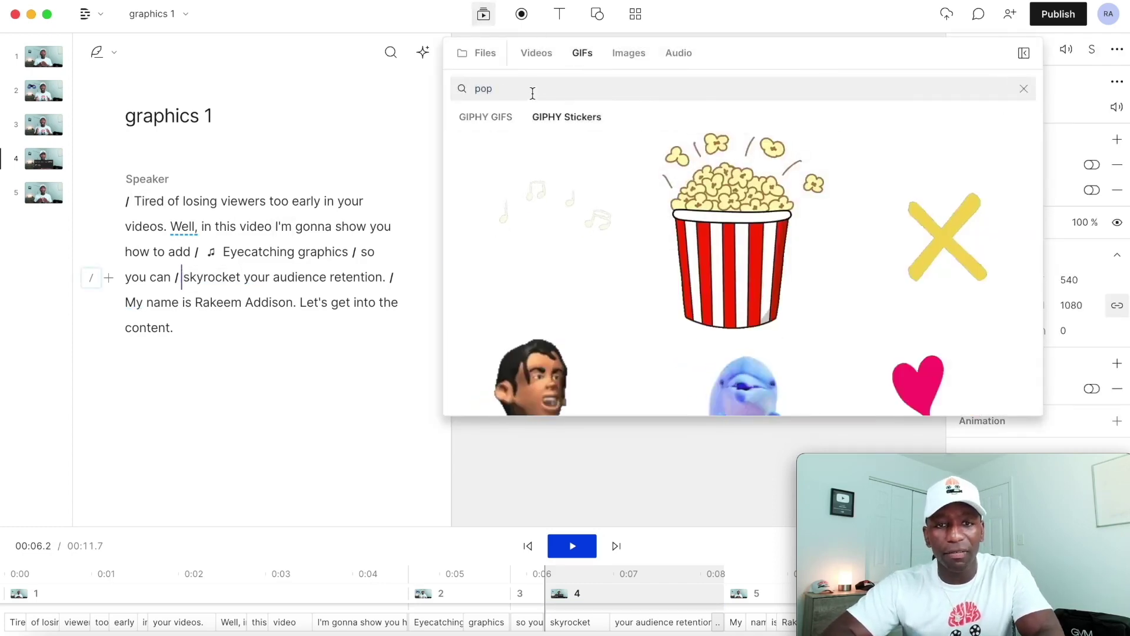
pyautogui.write('red arrow')
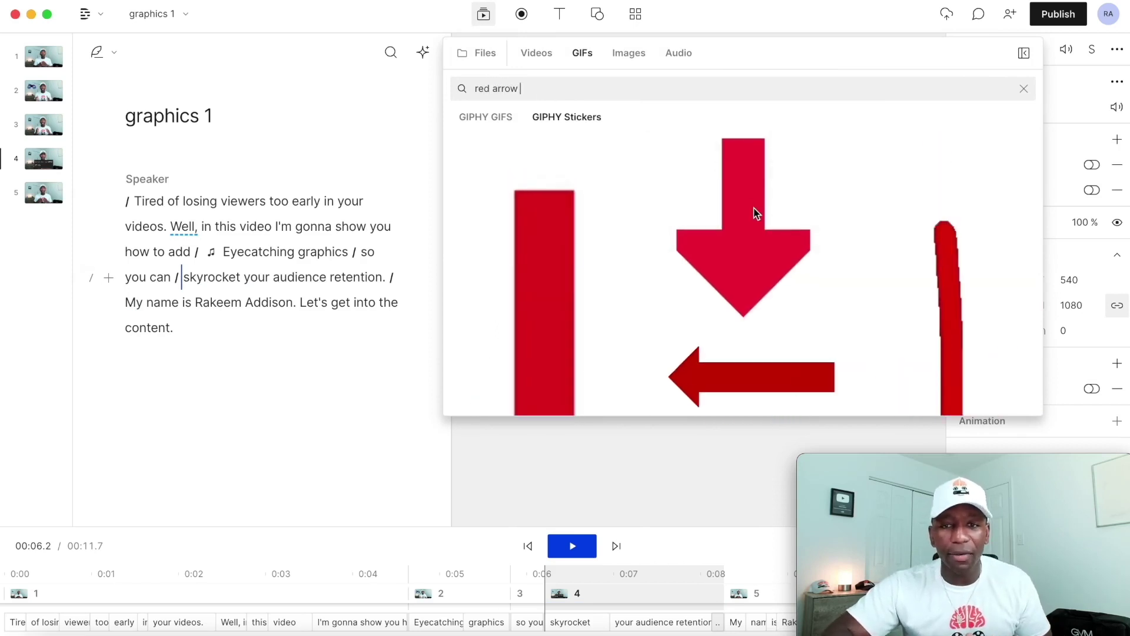
pyautogui.scroll(-5, 753, 208)
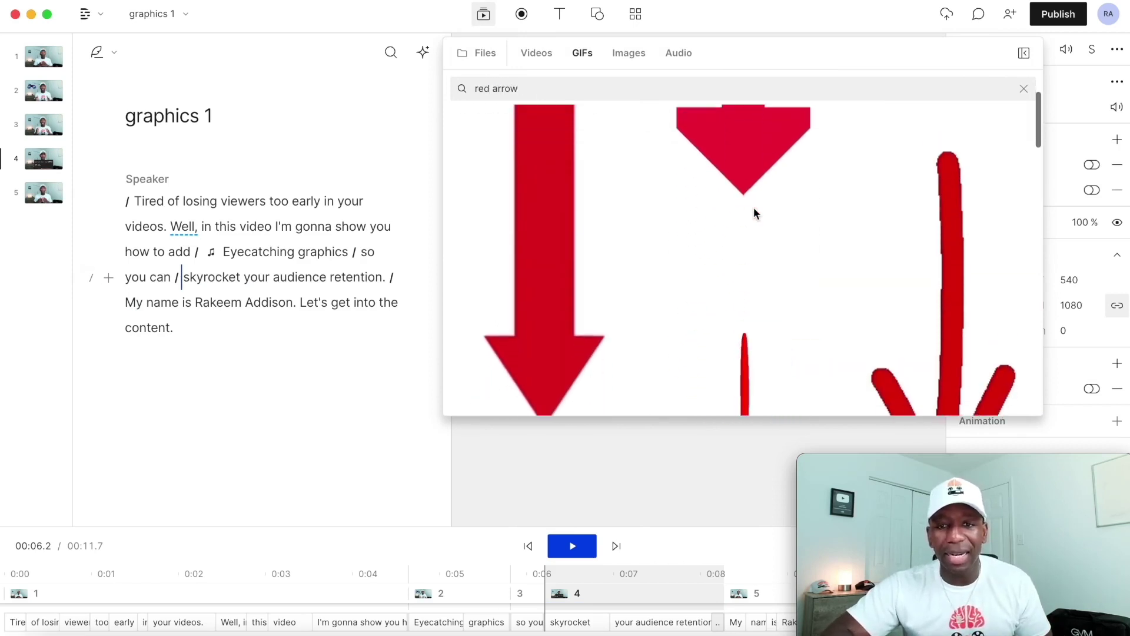
pyautogui.scroll(-3, 754, 209)
pyautogui.scroll(4, 754, 208)
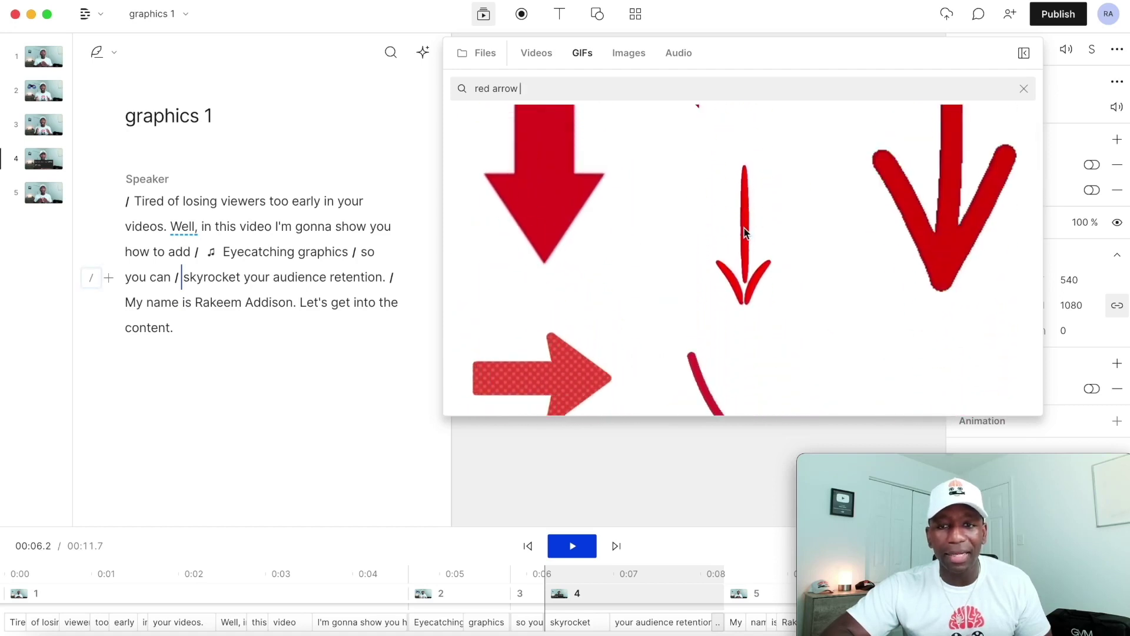
pyautogui.click(744, 228)
# Scale the red arrow to 291 × 291, rotate it to -270° and place it beside 60.6% at X 1028, Y 866.
pyautogui.moveTo(829, 152); pyautogui.dragTo(640, 306)
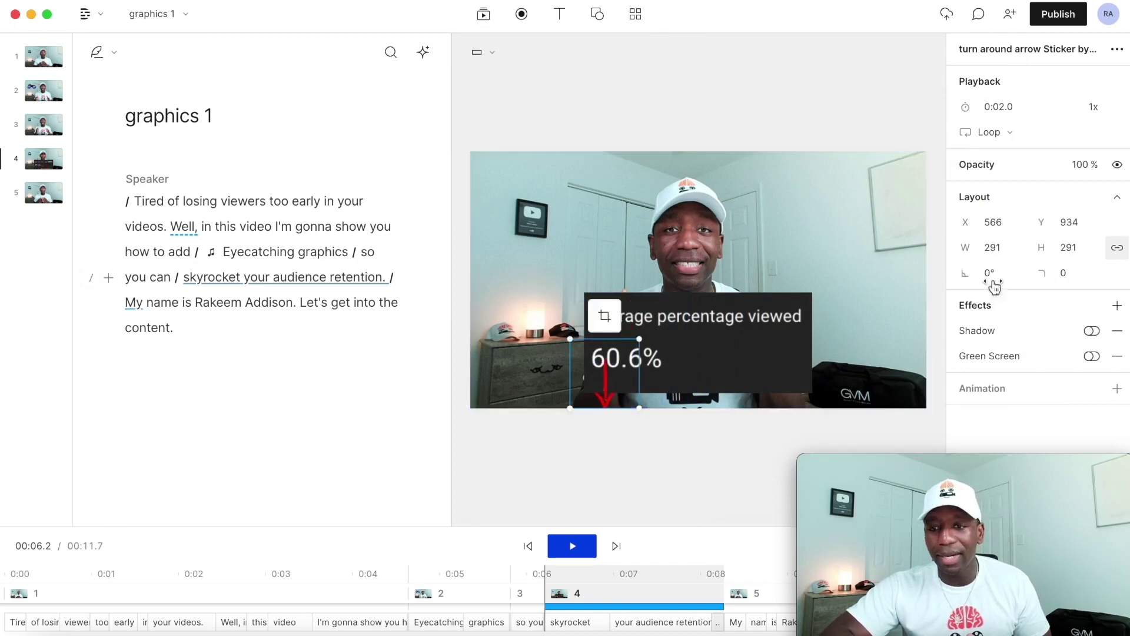
pyautogui.moveTo(991, 282); pyautogui.dragTo(578, 308)
pyautogui.click(607, 386)
pyautogui.moveTo(603, 380); pyautogui.dragTo(713, 363)
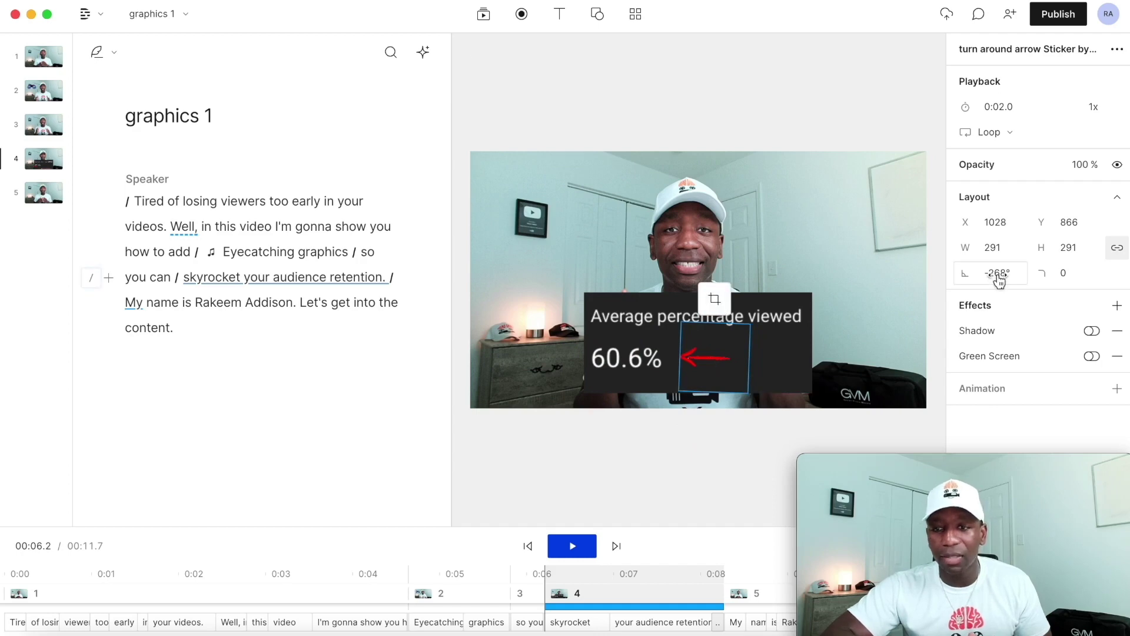
pyautogui.moveTo(994, 273); pyautogui.dragTo(989, 273)
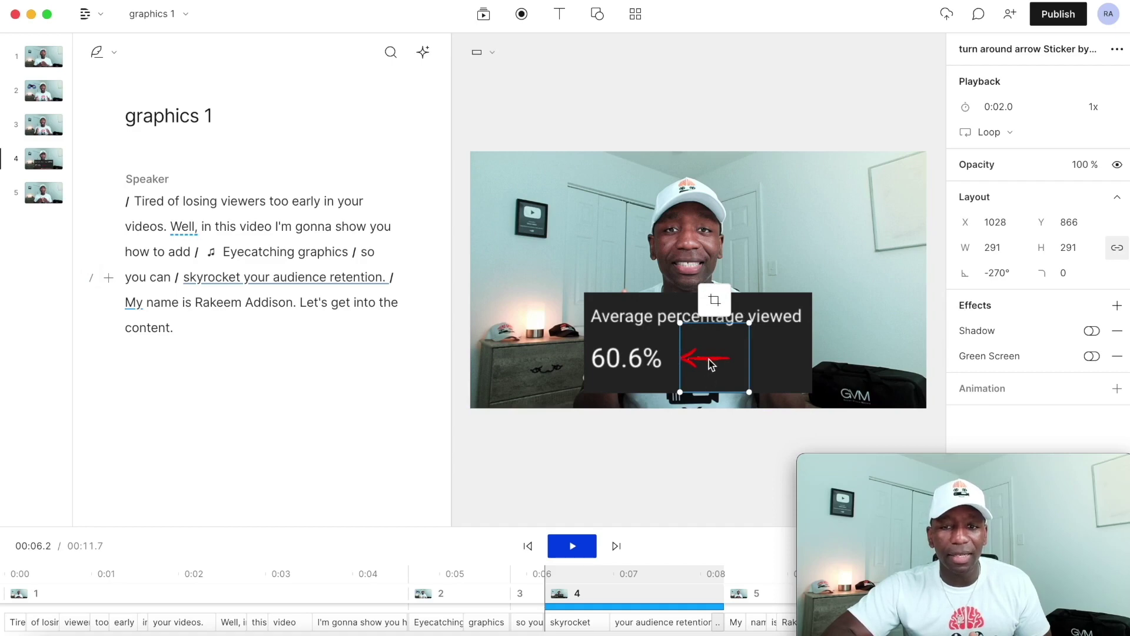
pyautogui.click(492, 346)
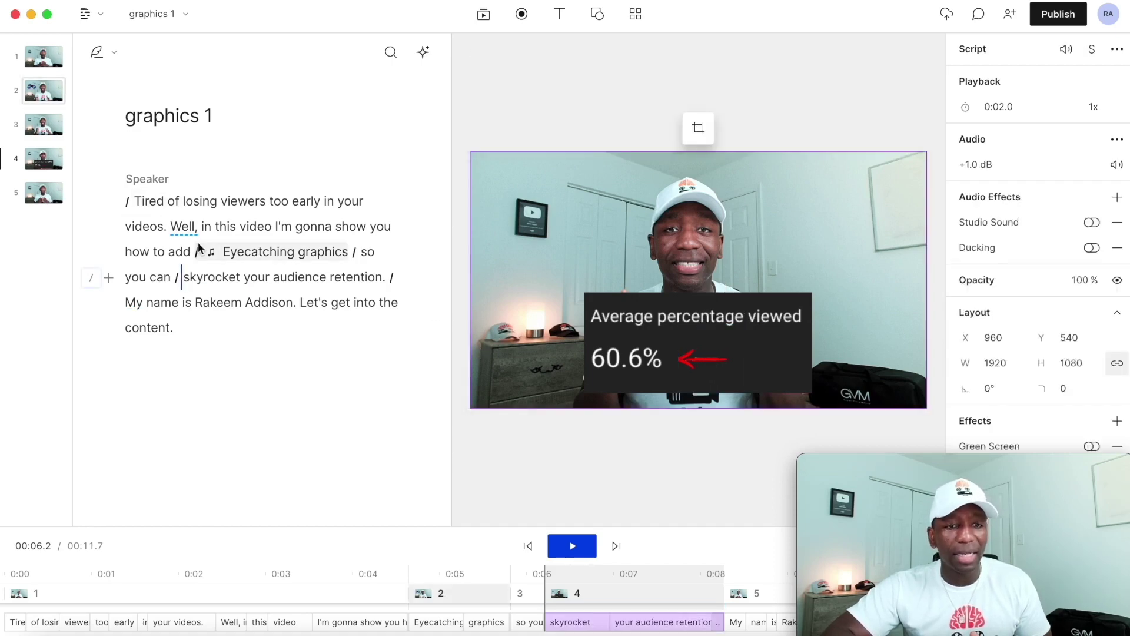
# Search the sound effects for "swoosh" and insert Whoosh Lower Pitch before "skyrocket" in the script.
pyautogui.click(184, 275)
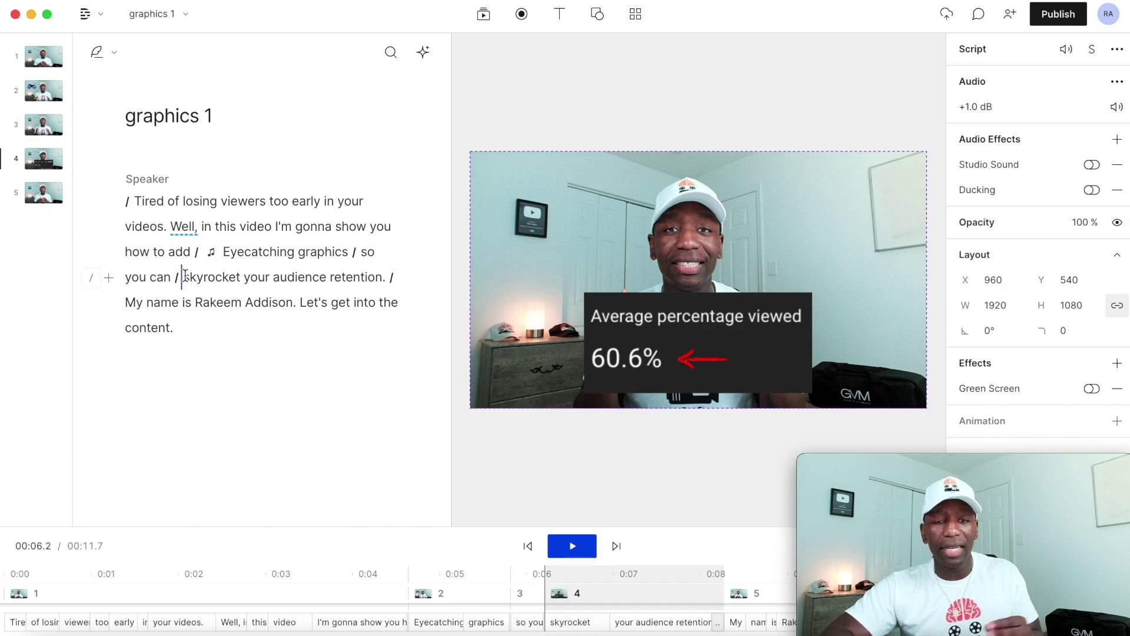
pyautogui.click(486, 14)
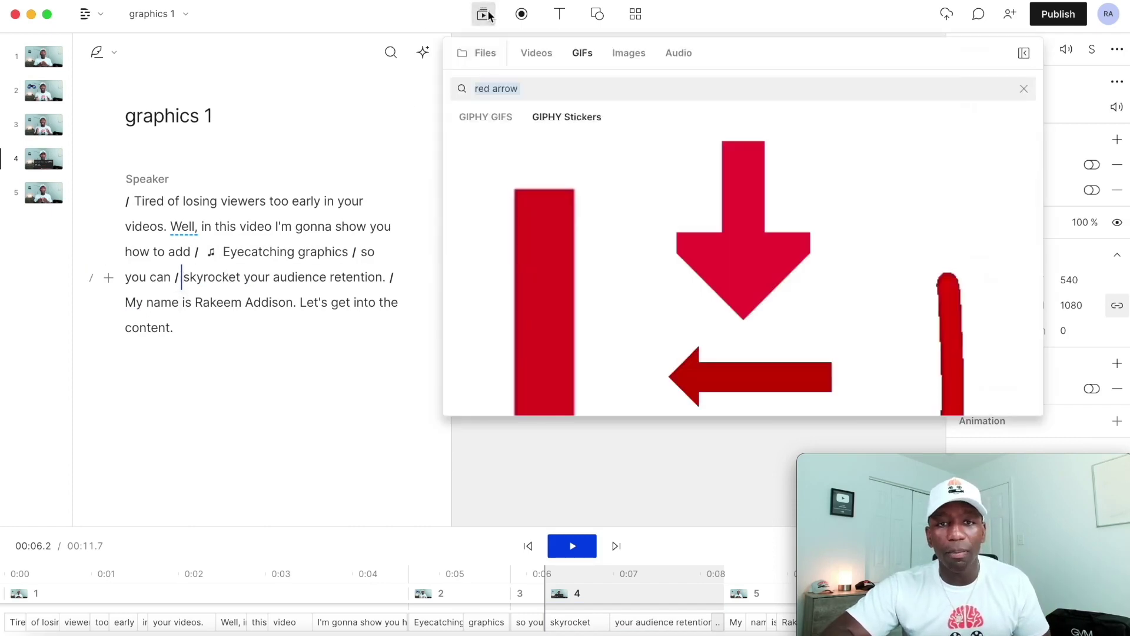
pyautogui.click(678, 54)
pyautogui.click(564, 114)
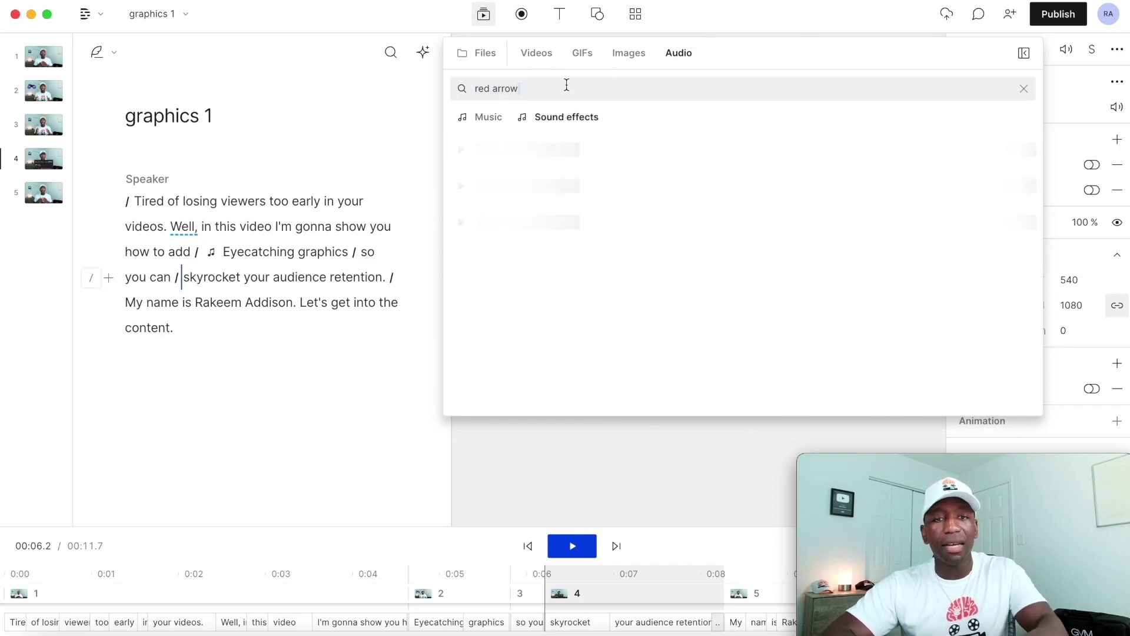
pyautogui.write('swoosh')
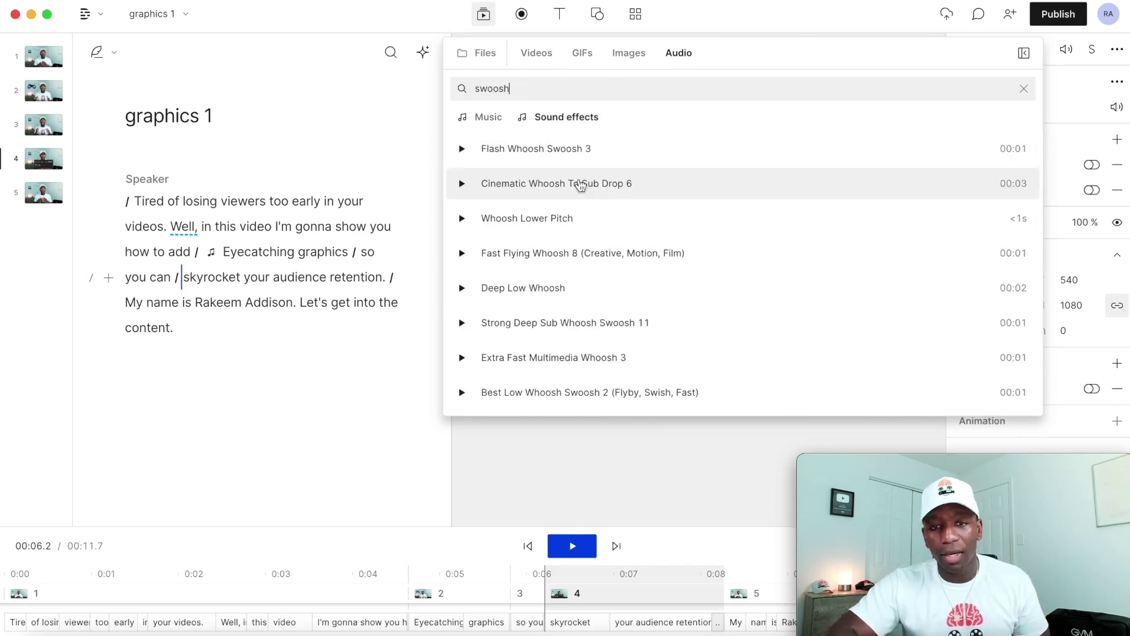
pyautogui.click(533, 223)
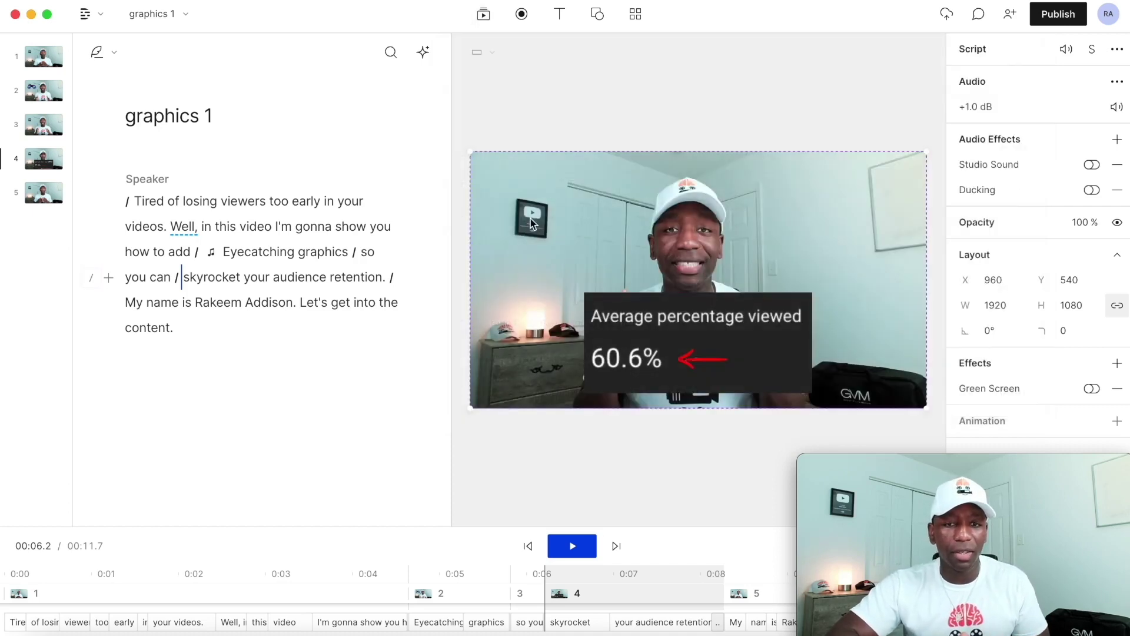
# Play the video from "Tired" through the "skyrocket" scene to check its graphics and sound effects.
pyautogui.click(137, 200)
pyautogui.press('space')
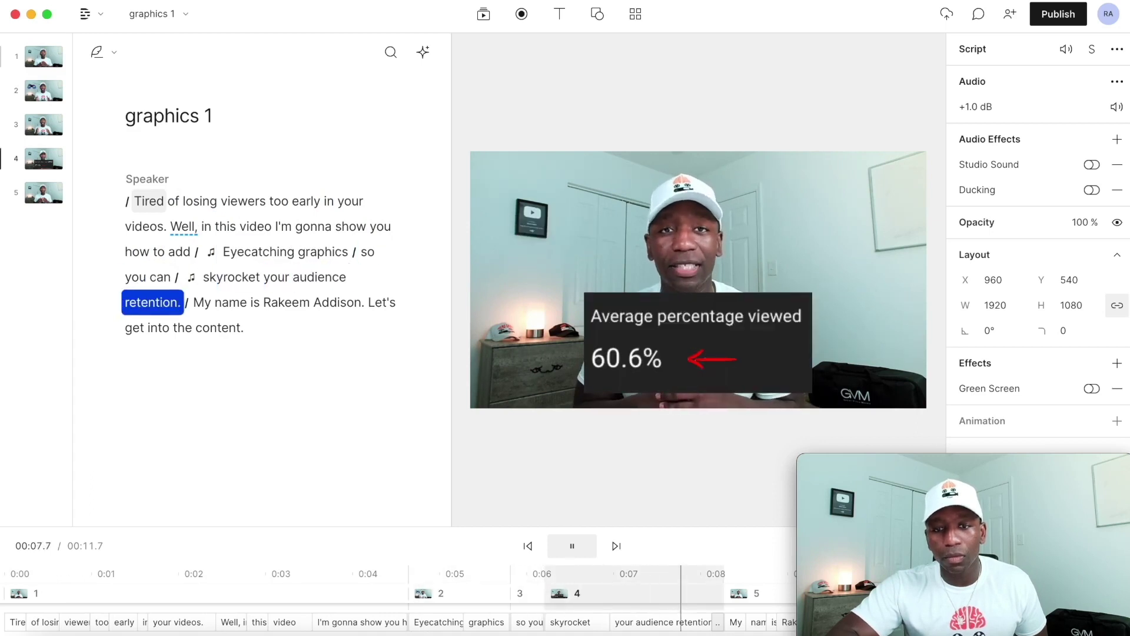
pyautogui.press('space')
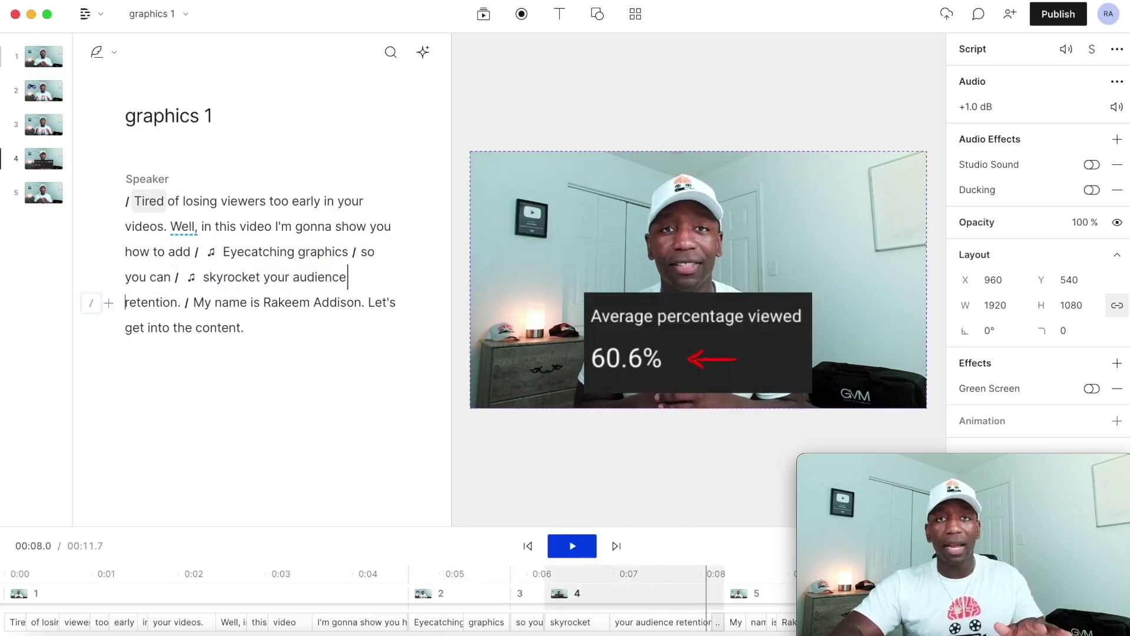
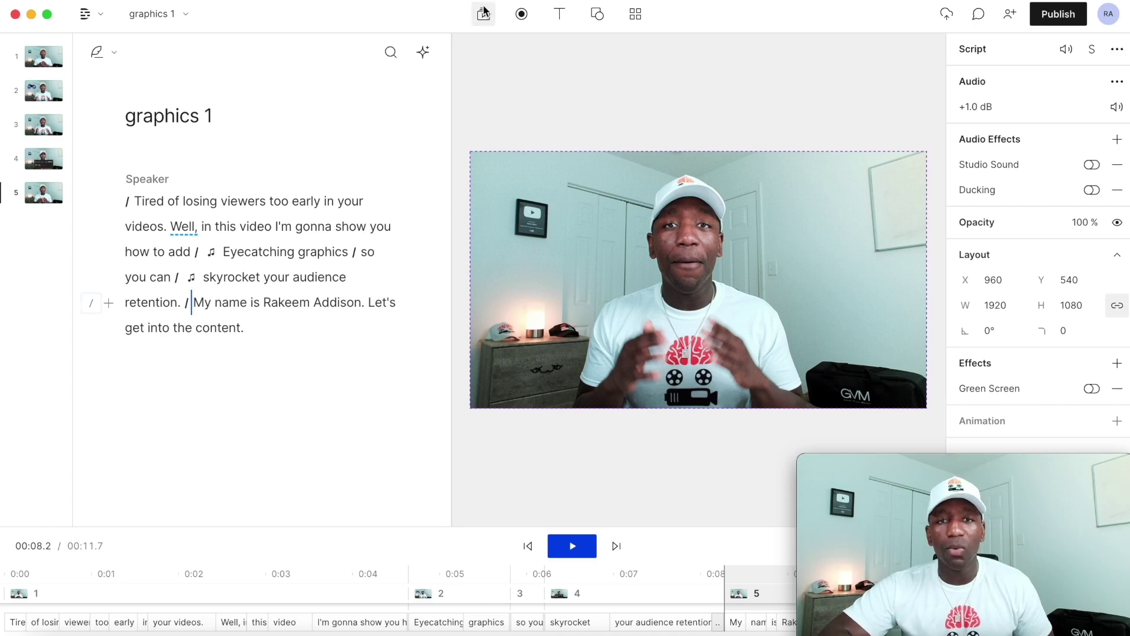
# Search the GIPHY stickers for "delivery truck" with the script position at the start of scene 5.
pyautogui.click(484, 10)
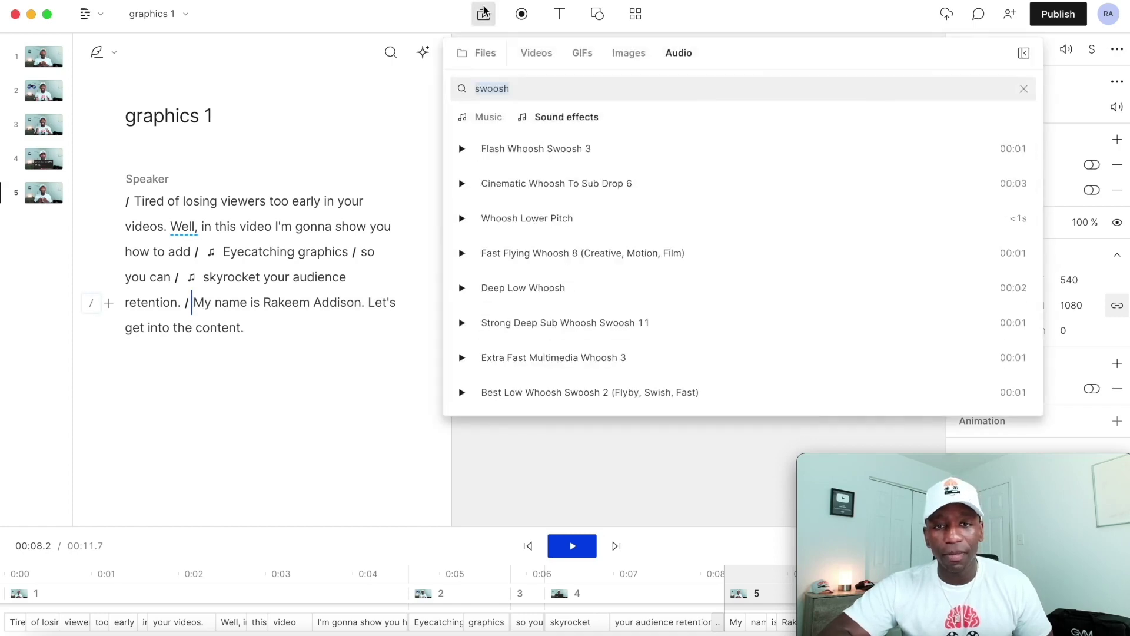
pyautogui.click(592, 54)
pyautogui.click(562, 115)
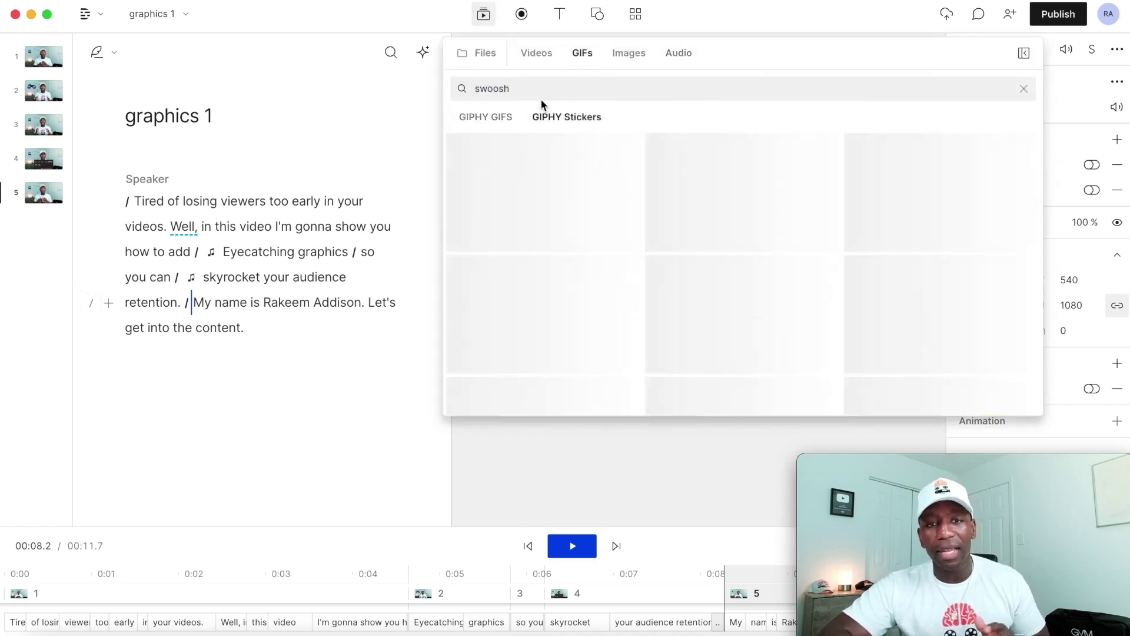
pyautogui.doubleClick(537, 90)
pyautogui.press('BackSpace')
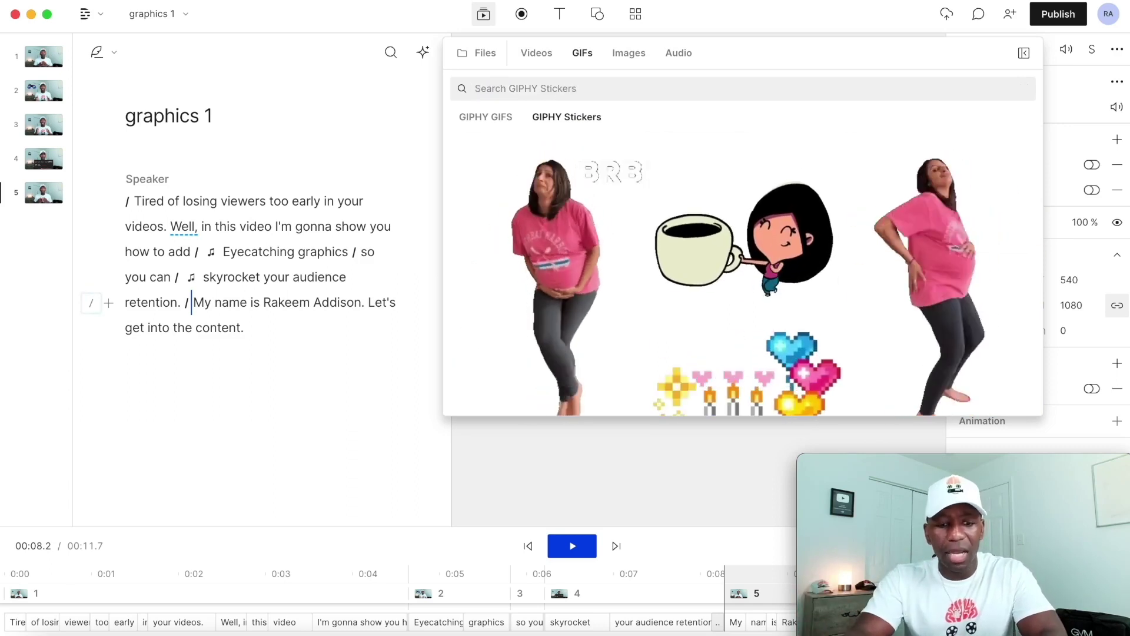
pyautogui.write('delivery ')
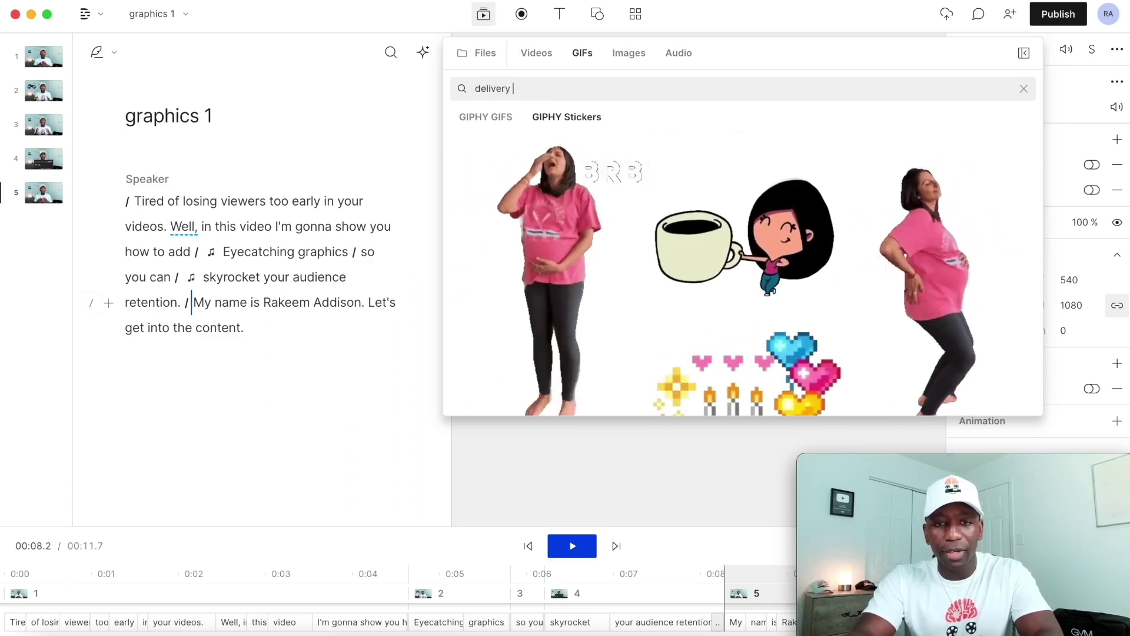
pyautogui.write('truck')
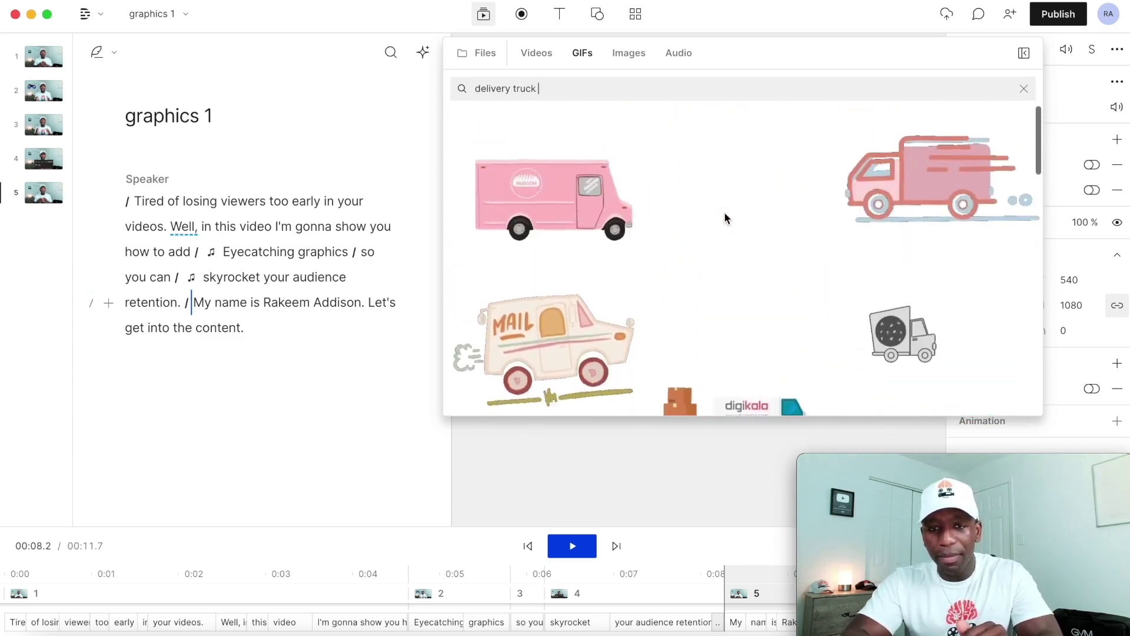
# Insert the BROSA delivery truck sticker in scene 5, scaled to 677 × 677 and placed at X 373, Y 844.
pyautogui.scroll(-10, 691, 227)
pyautogui.scroll(-5, 691, 230)
pyautogui.click(564, 207)
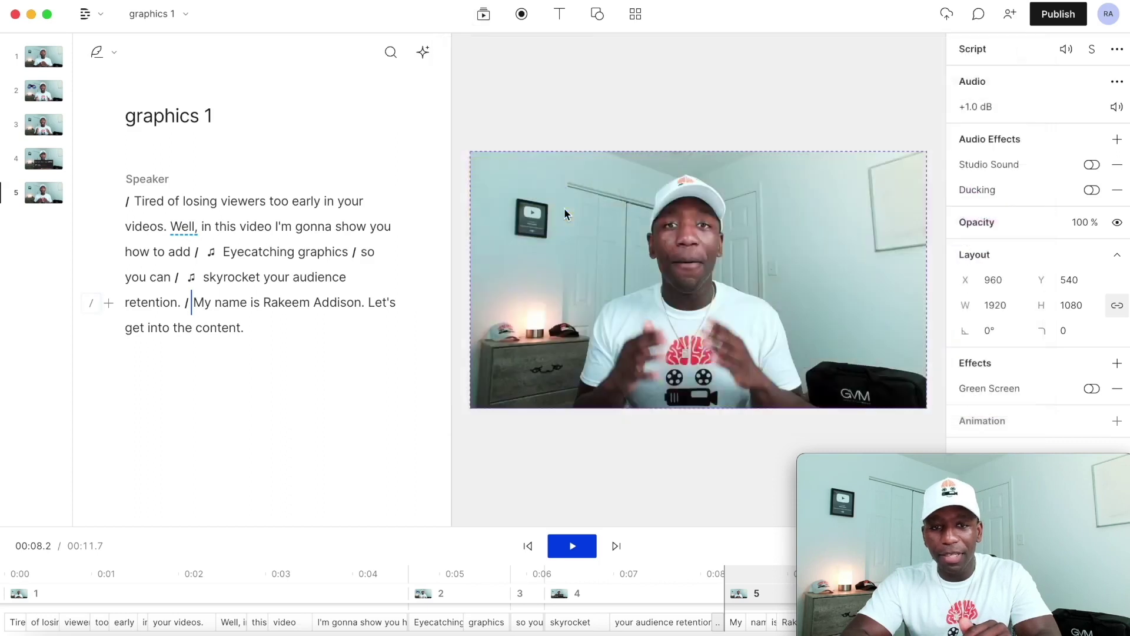
pyautogui.moveTo(827, 151); pyautogui.dragTo(721, 220)
pyautogui.moveTo(645, 327); pyautogui.dragTo(554, 354)
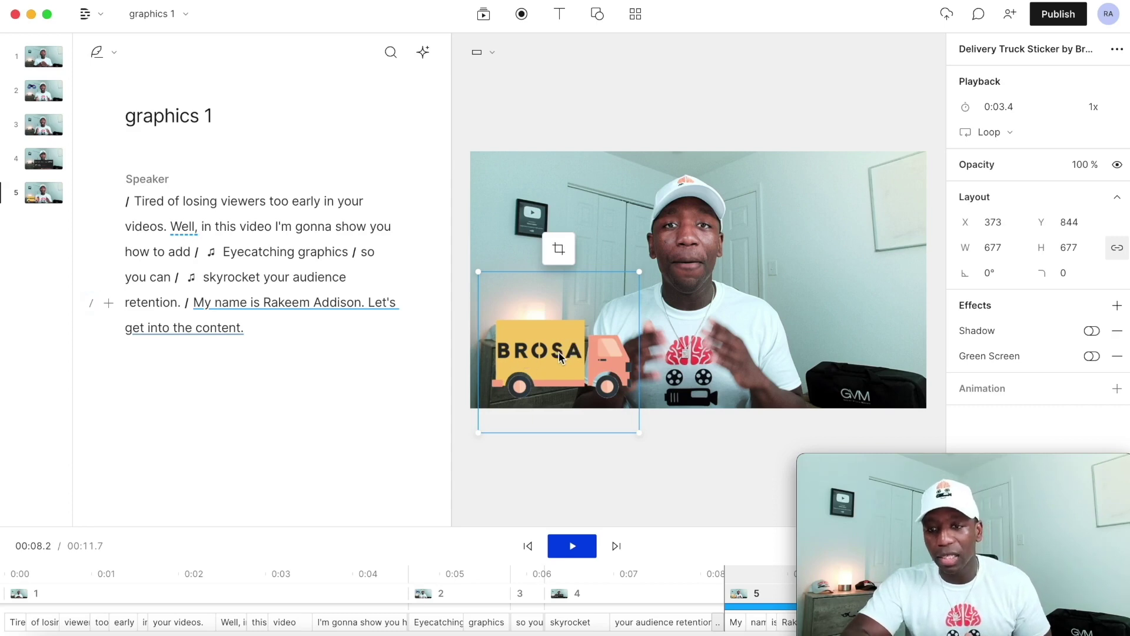
# Add a custom animation to the delivery truck sticker and enlarge the timeline around its keyframes.
pyautogui.click(1117, 391)
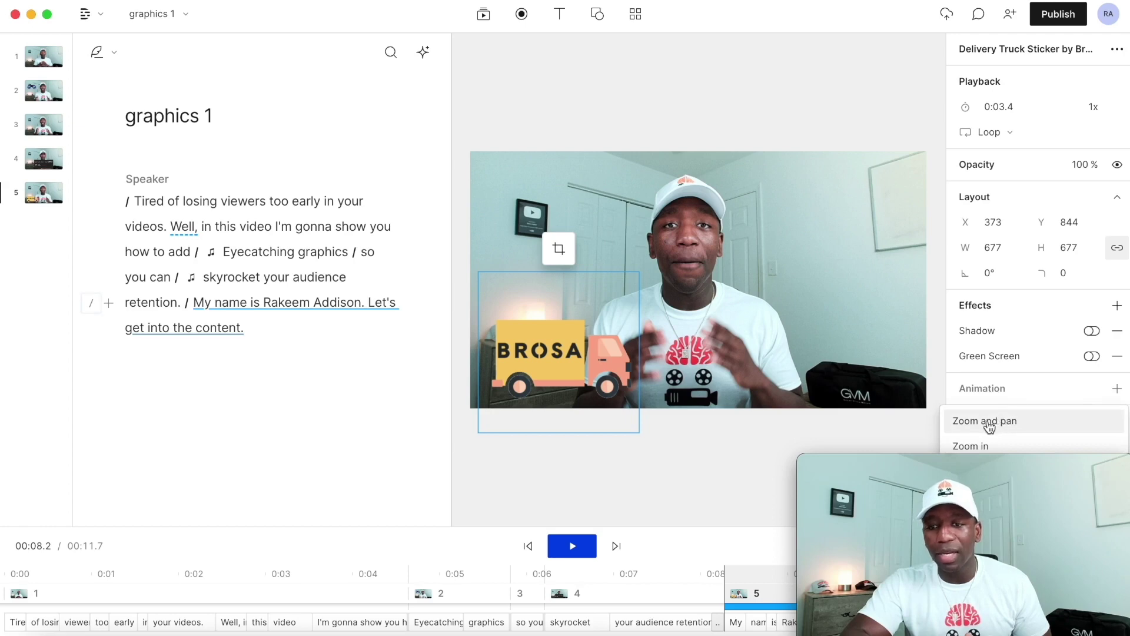
pyautogui.click(1010, 463)
pyautogui.moveTo(1013, 465); pyautogui.dragTo(772, 464)
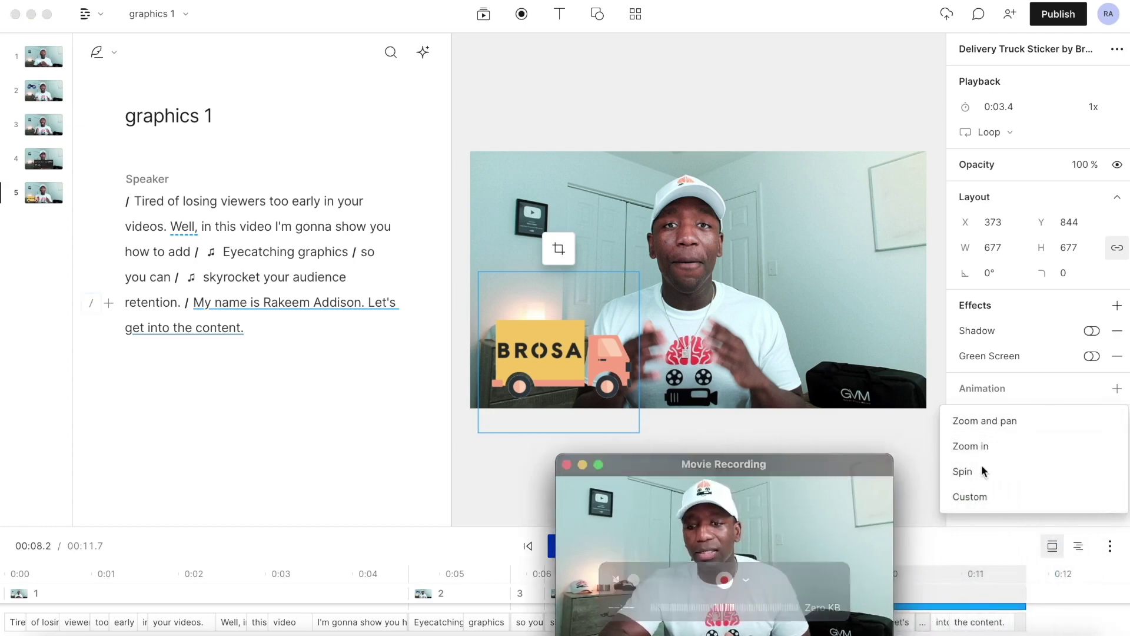
pyautogui.click(972, 498)
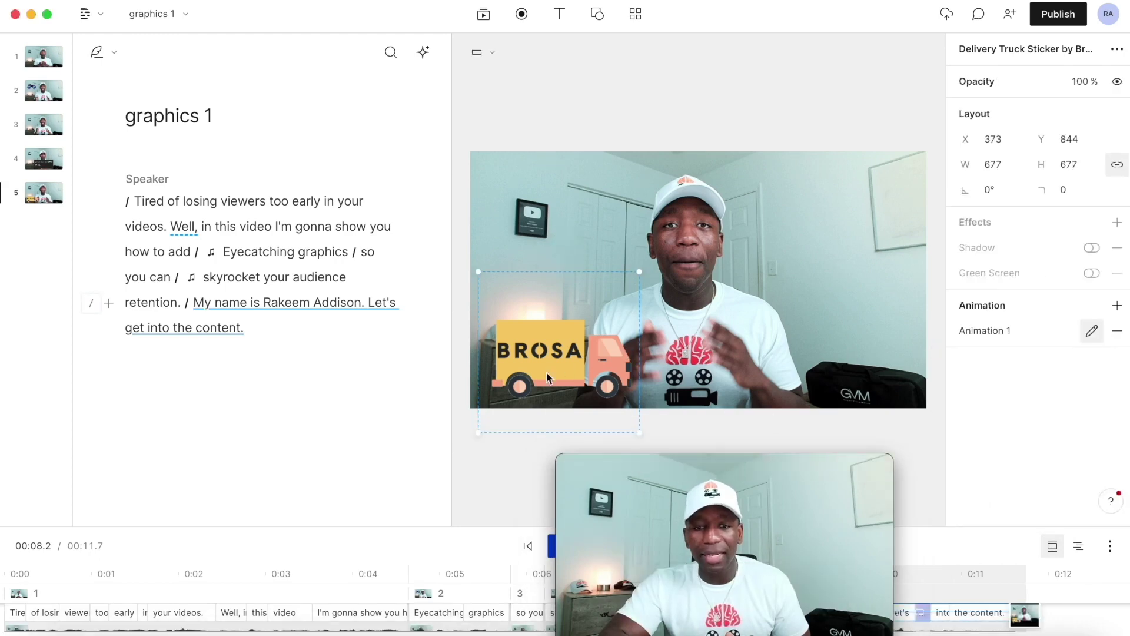
pyautogui.moveTo(472, 530)
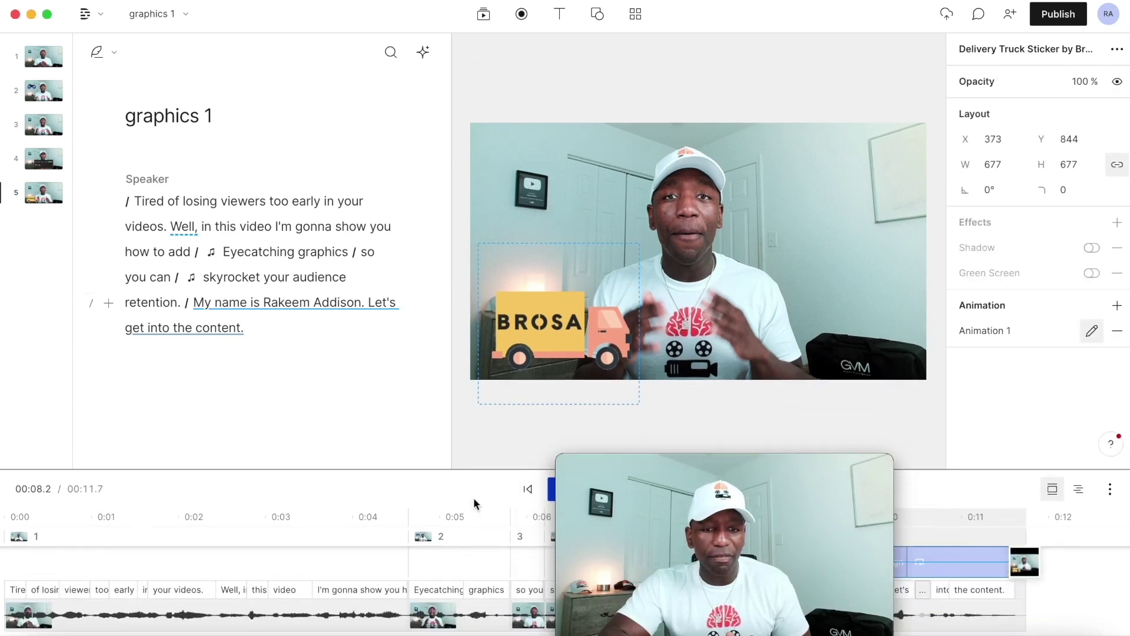
pyautogui.moveTo(497, 469); pyautogui.dragTo(500, 338)
pyautogui.moveTo(799, 471)
pyautogui.moveTo(808, 471); pyautogui.dragTo(537, 471)
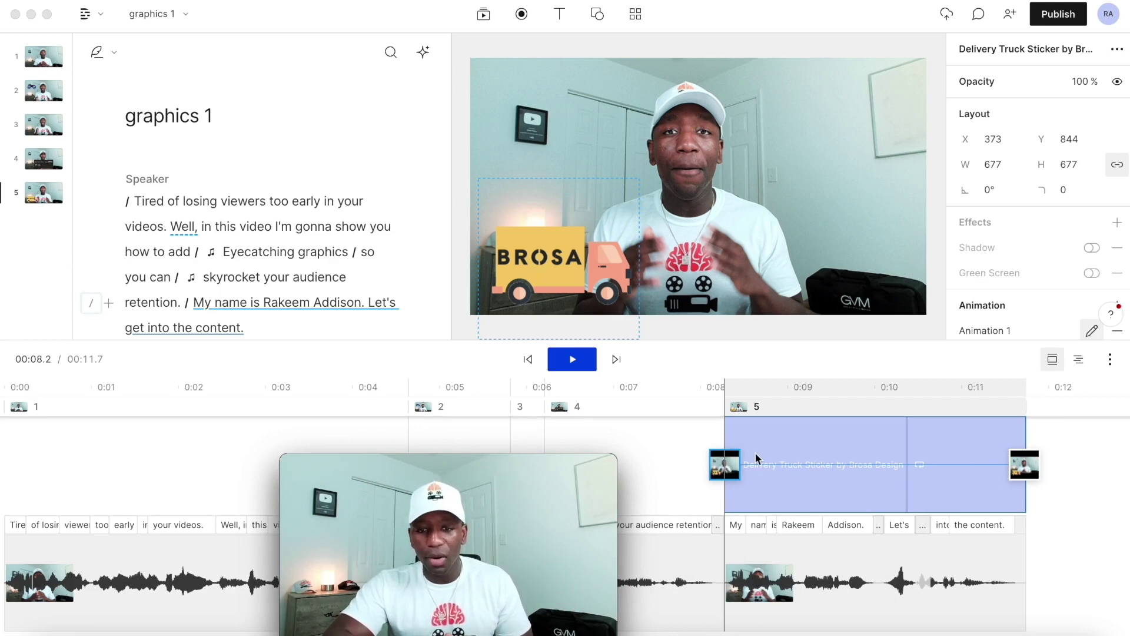
# Place the truck at X 299, Y 844 in the animation's start keyframe and X 1500, Y 879 in its end keyframe.
pyautogui.click(725, 468)
pyautogui.moveTo(561, 266); pyautogui.dragTo(544, 267)
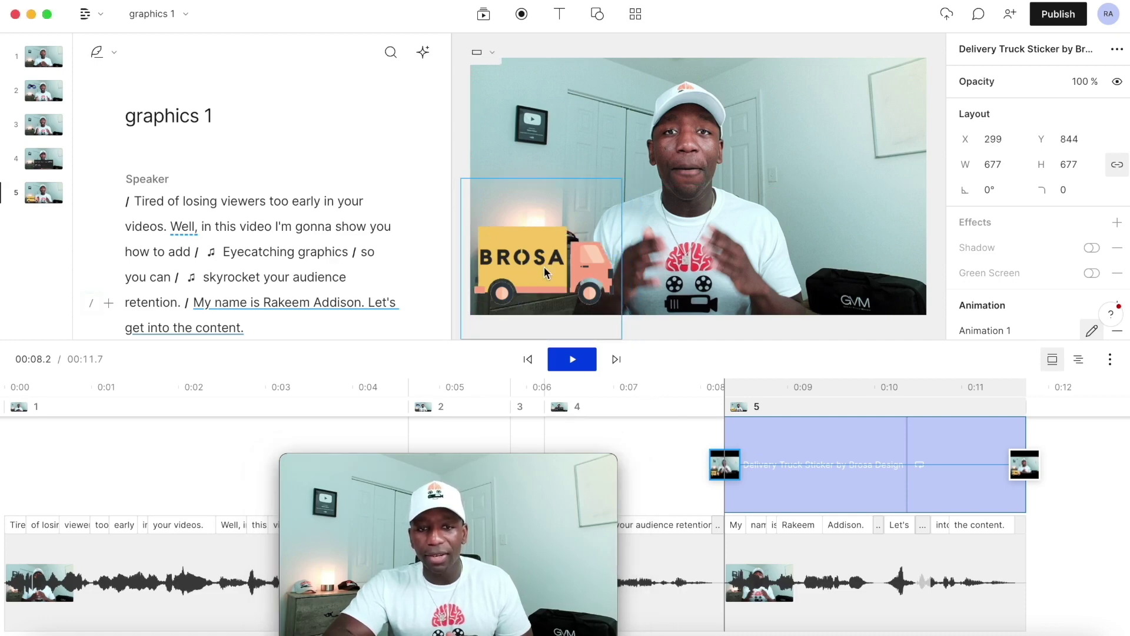
pyautogui.click(1027, 476)
pyautogui.moveTo(601, 281); pyautogui.dragTo(870, 281)
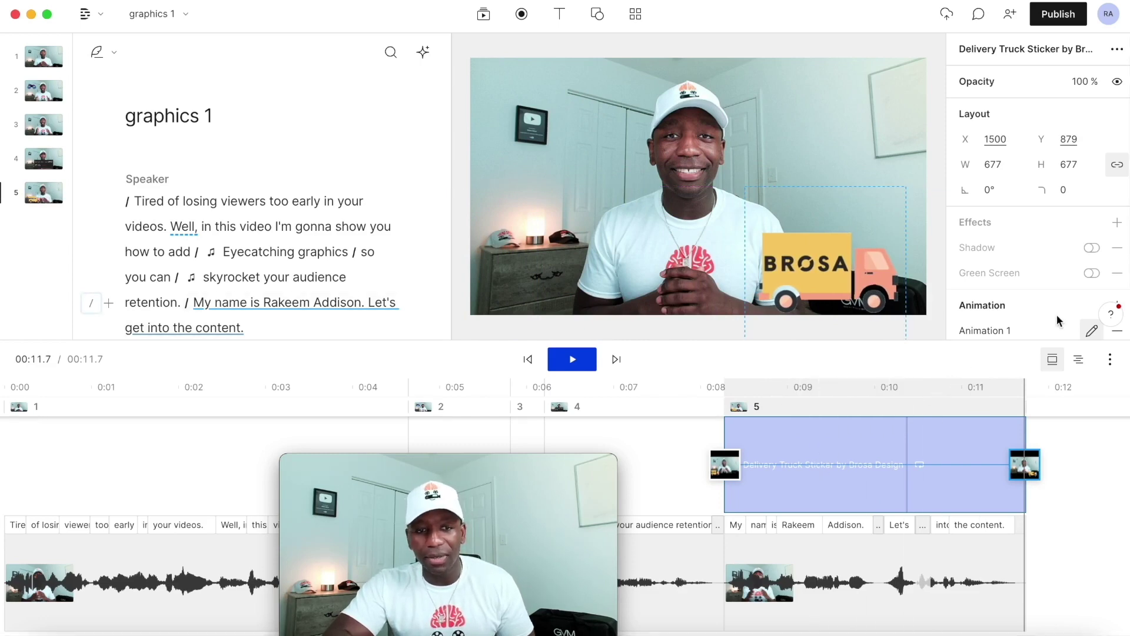
pyautogui.click(1092, 331)
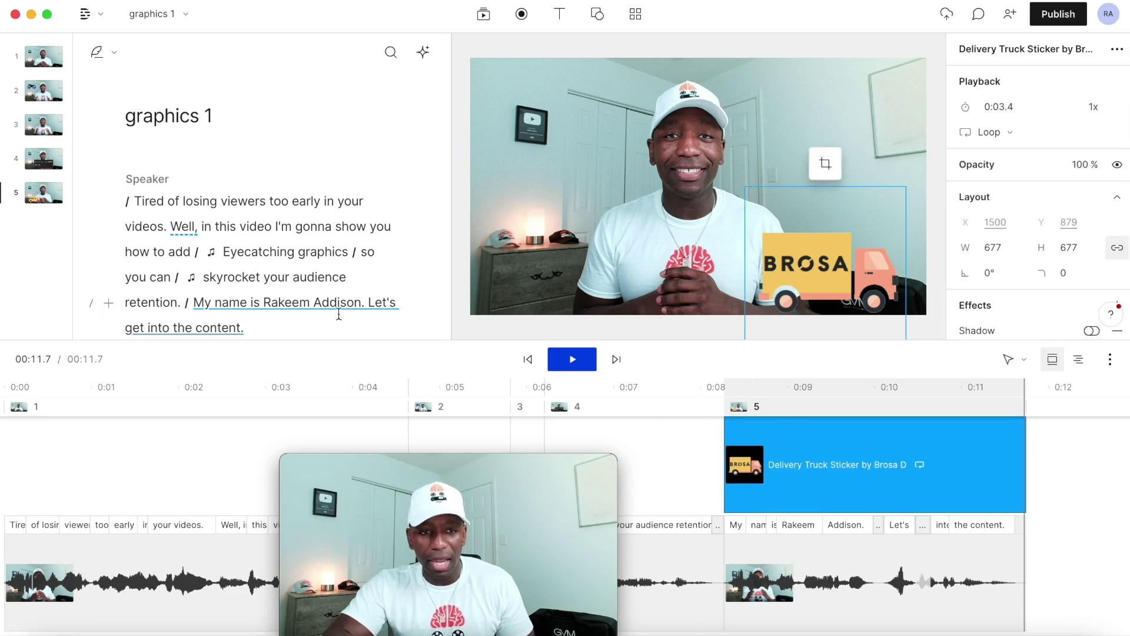
# Play scene 5 from its start to check the truck's movement across the frame and return to the scene's start.
pyautogui.click(193, 303)
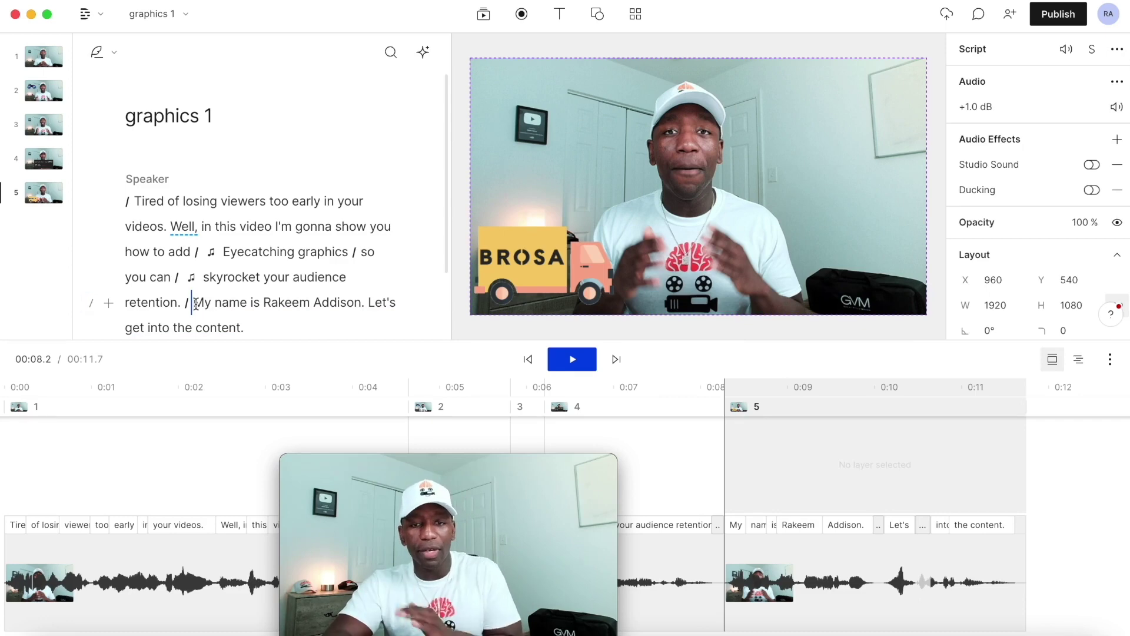
pyautogui.press('space')
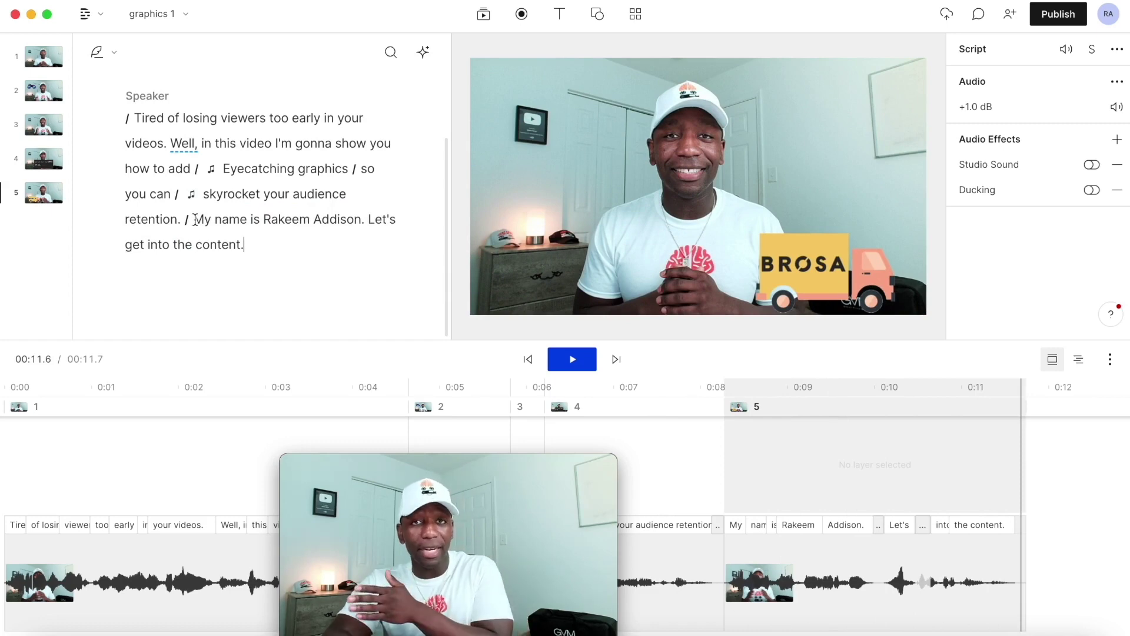
pyautogui.click(195, 221)
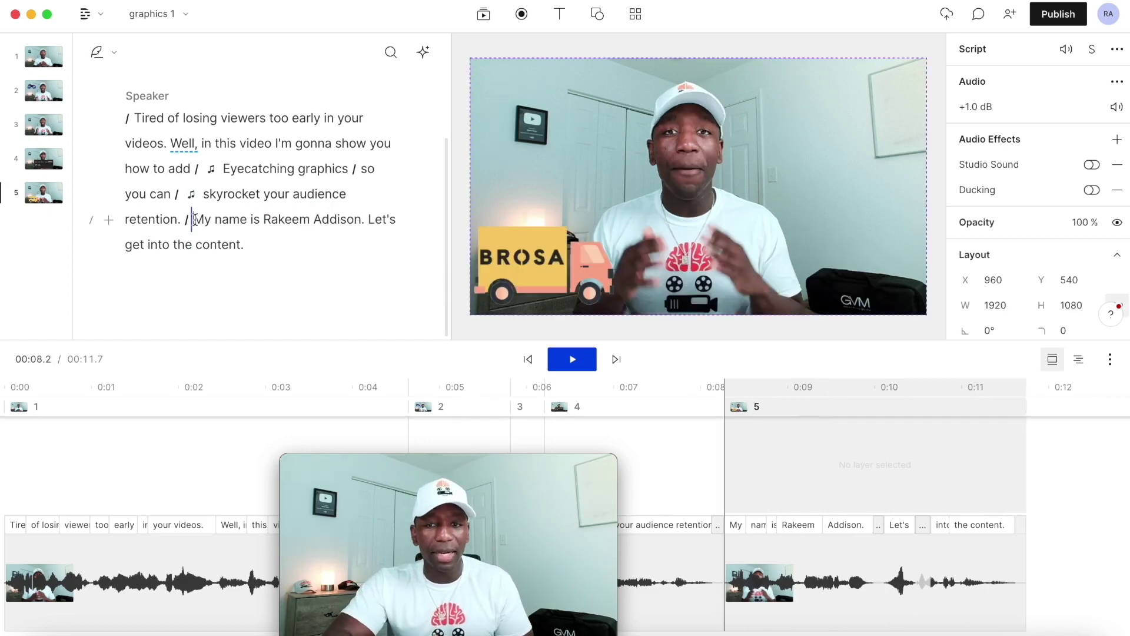
# Shorten the truck sticker's animation by moving its end keyframe to about 00:08.8.
pyautogui.click(518, 264)
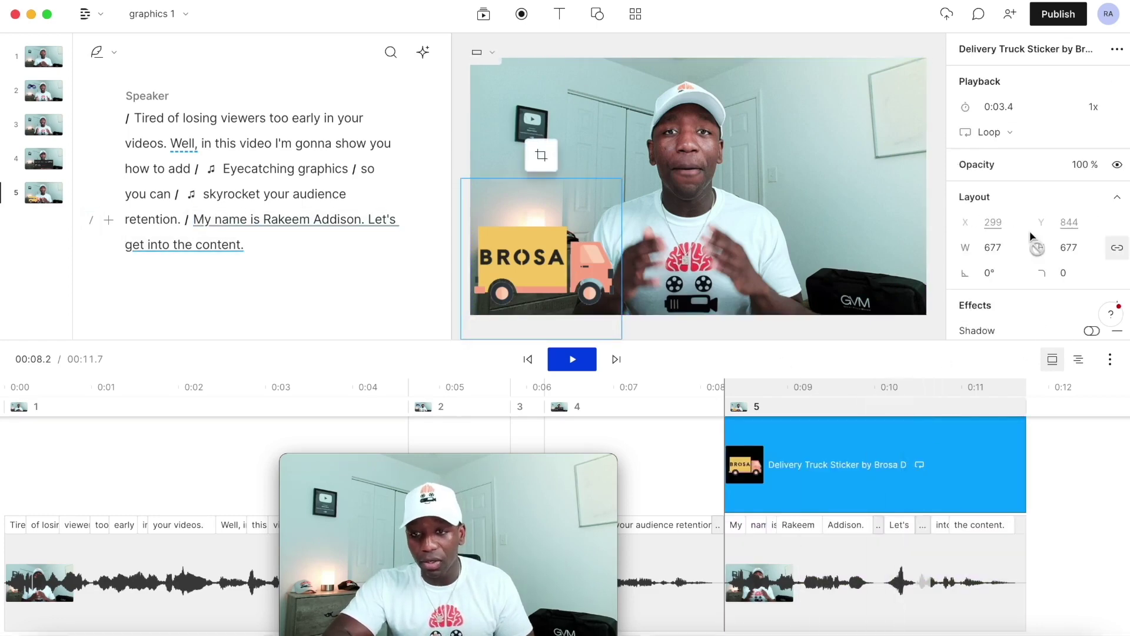
pyautogui.scroll(-3, 1036, 239)
pyautogui.click(1093, 276)
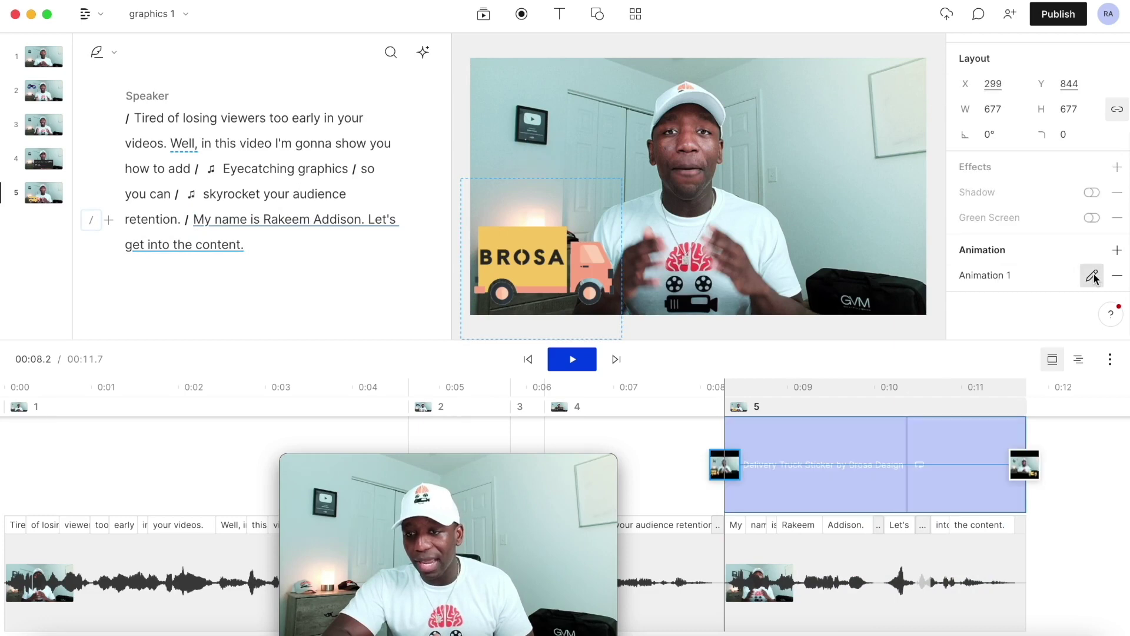
pyautogui.moveTo(1001, 474); pyautogui.dragTo(778, 479)
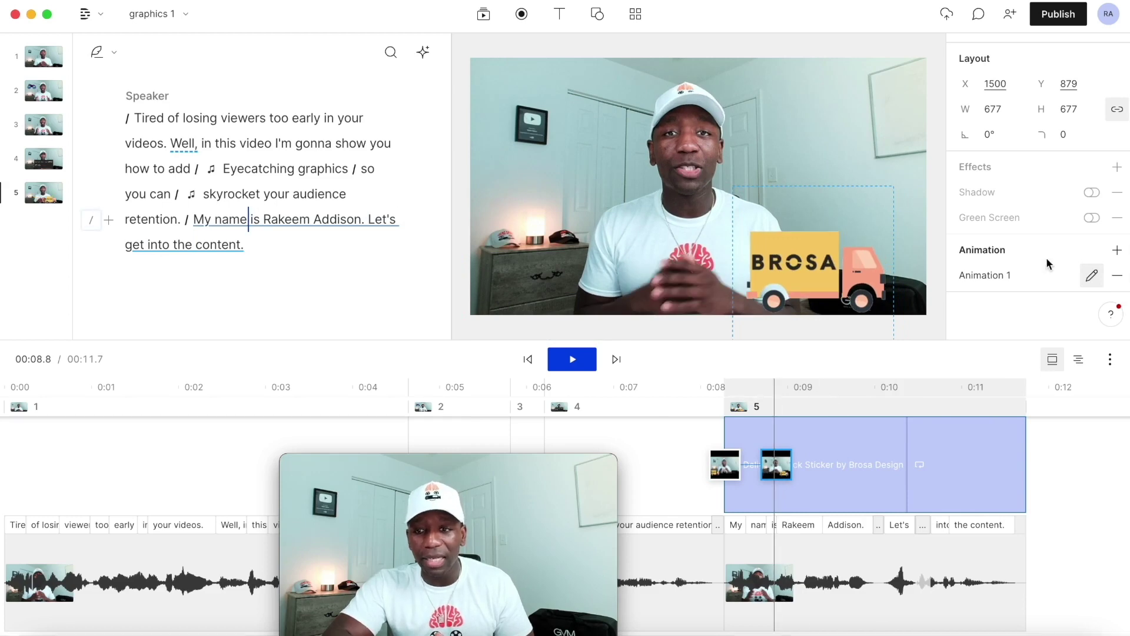
pyautogui.click(1093, 275)
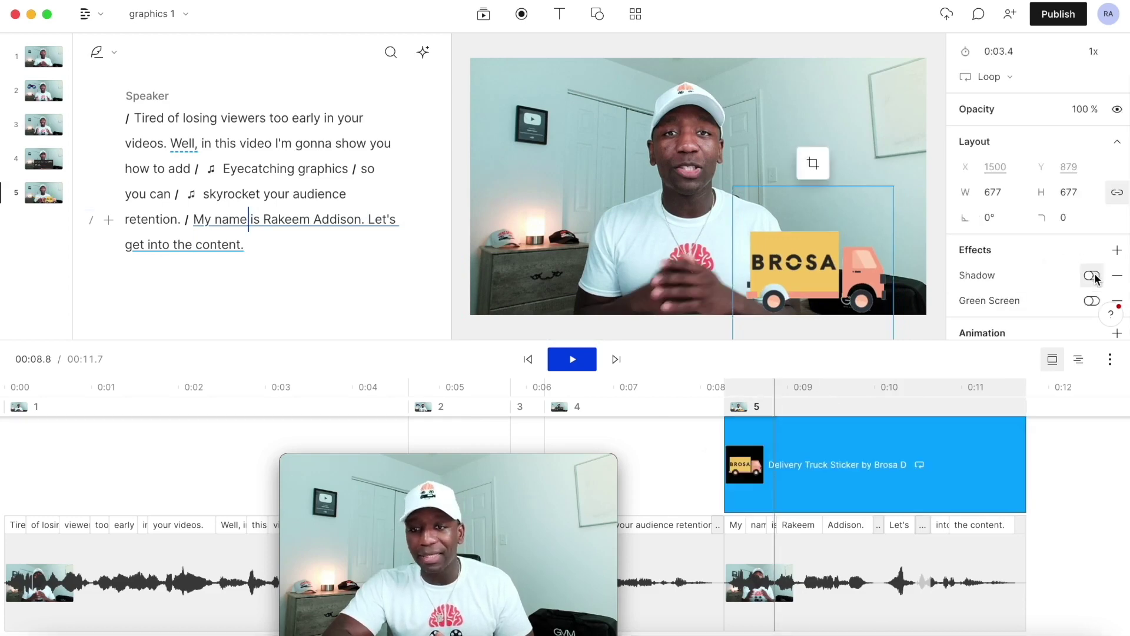
# Replay the beginning of scene 5 to check the truck's shortened animation.
pyautogui.click(197, 219)
pyautogui.press('space')
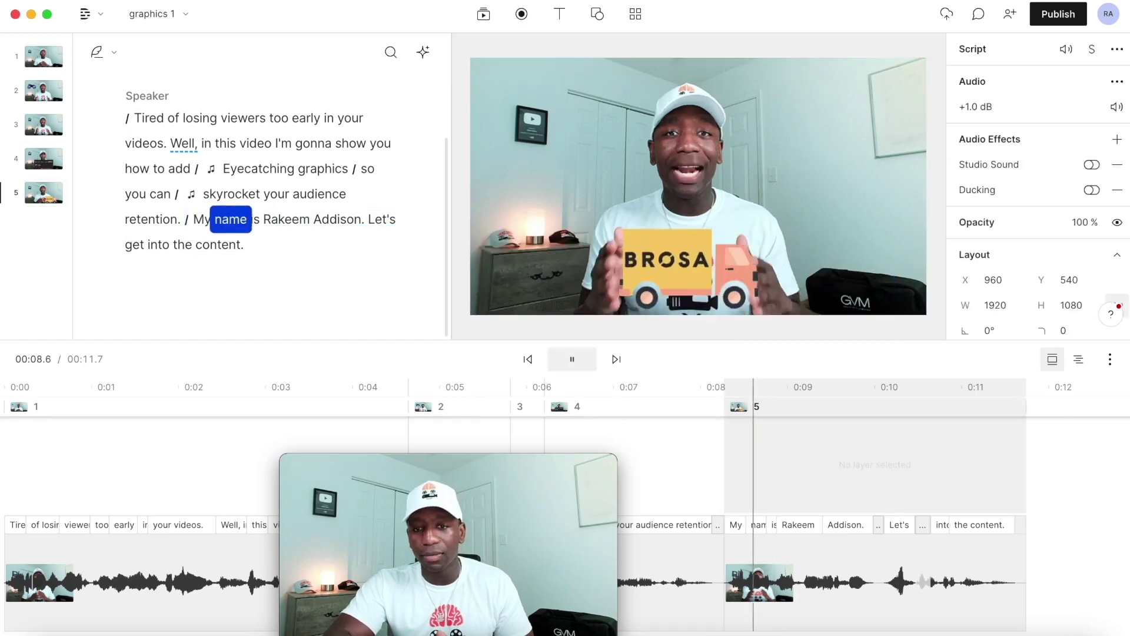
pyautogui.press('space')
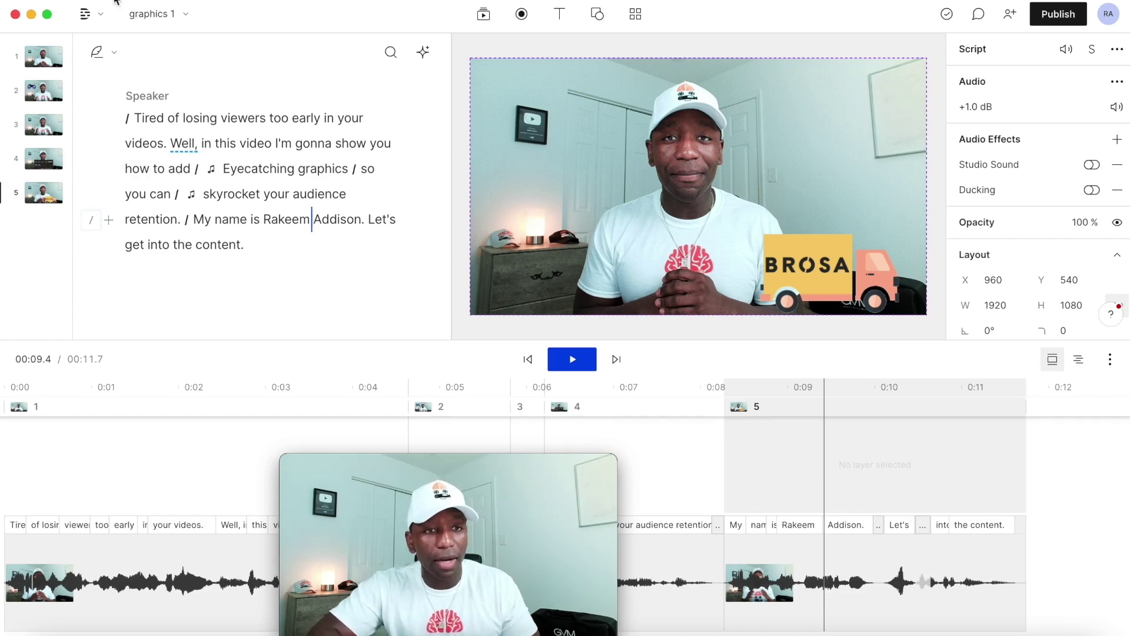
# Export the current composition as a video at Max (1080p) resolution and High quality.
pyautogui.click(85, 14)
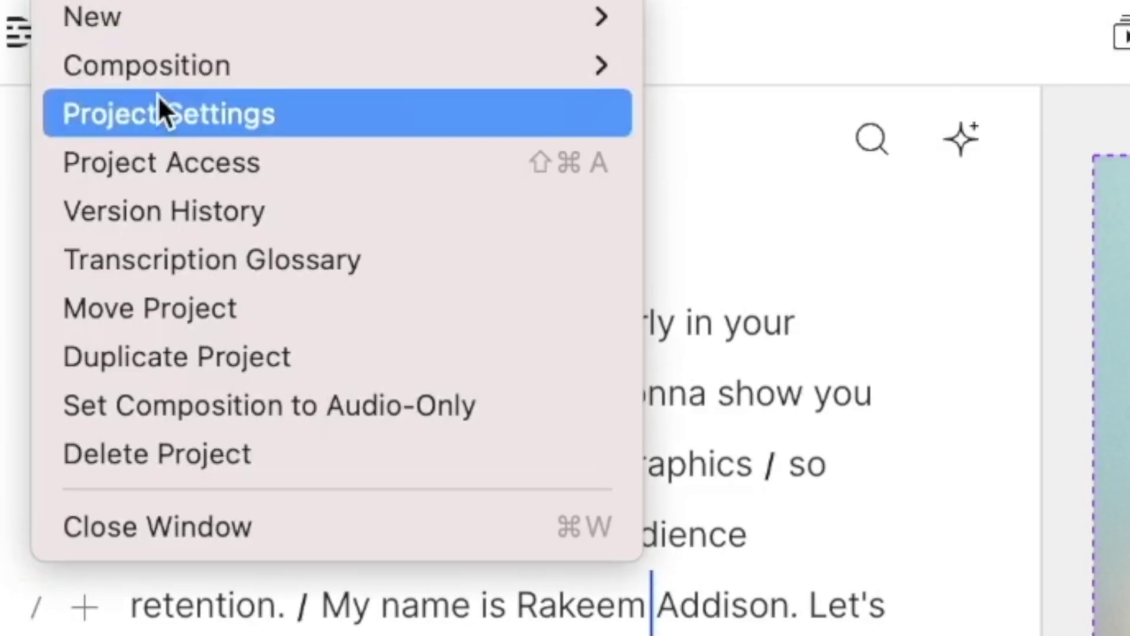
pyautogui.moveTo(204, 25)
pyautogui.click(725, 124)
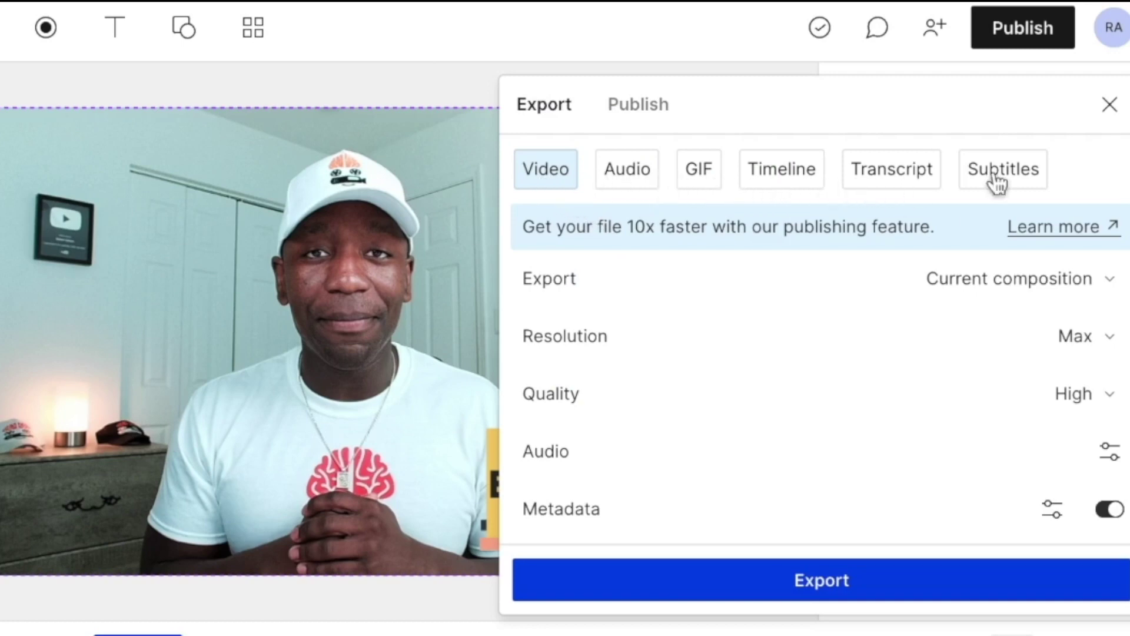
pyautogui.click(1107, 350)
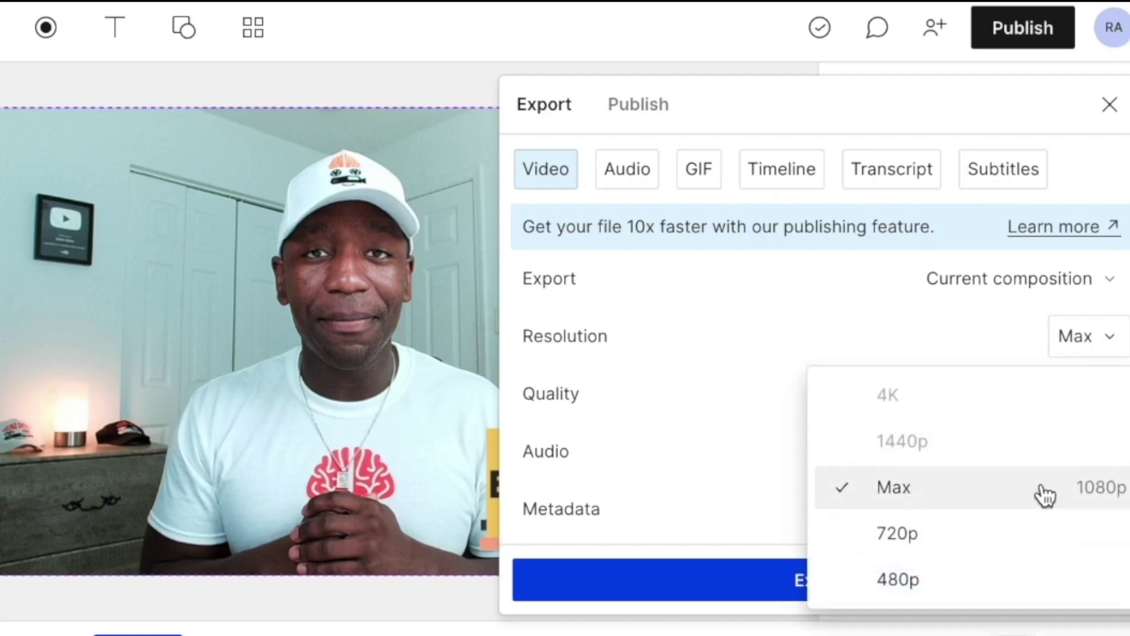
pyautogui.click(1102, 179)
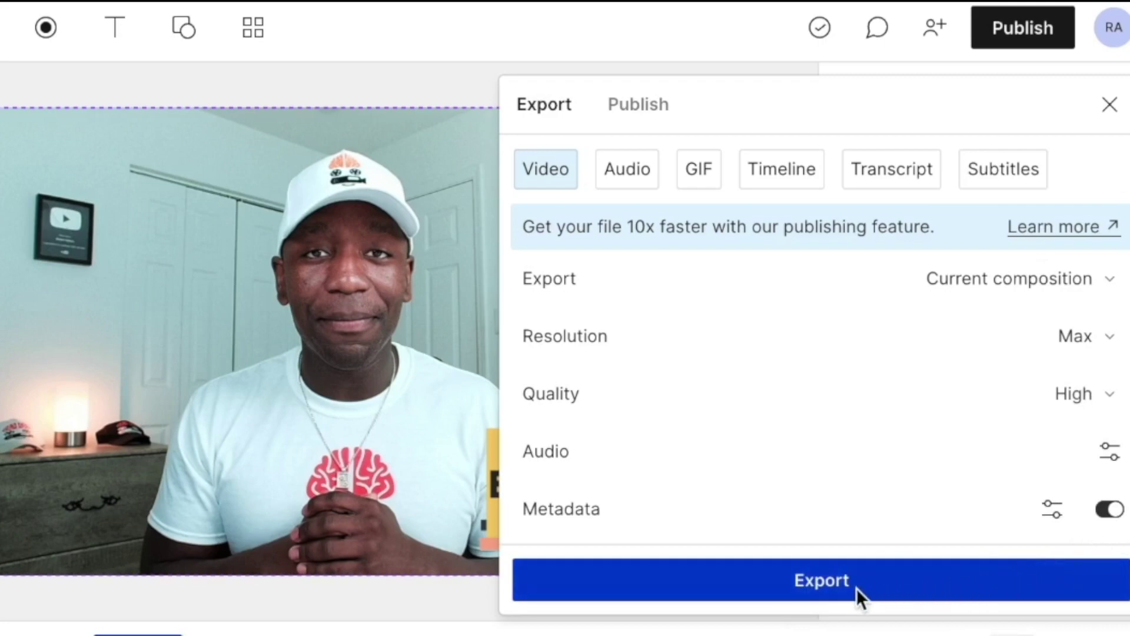
pyautogui.click(838, 587)
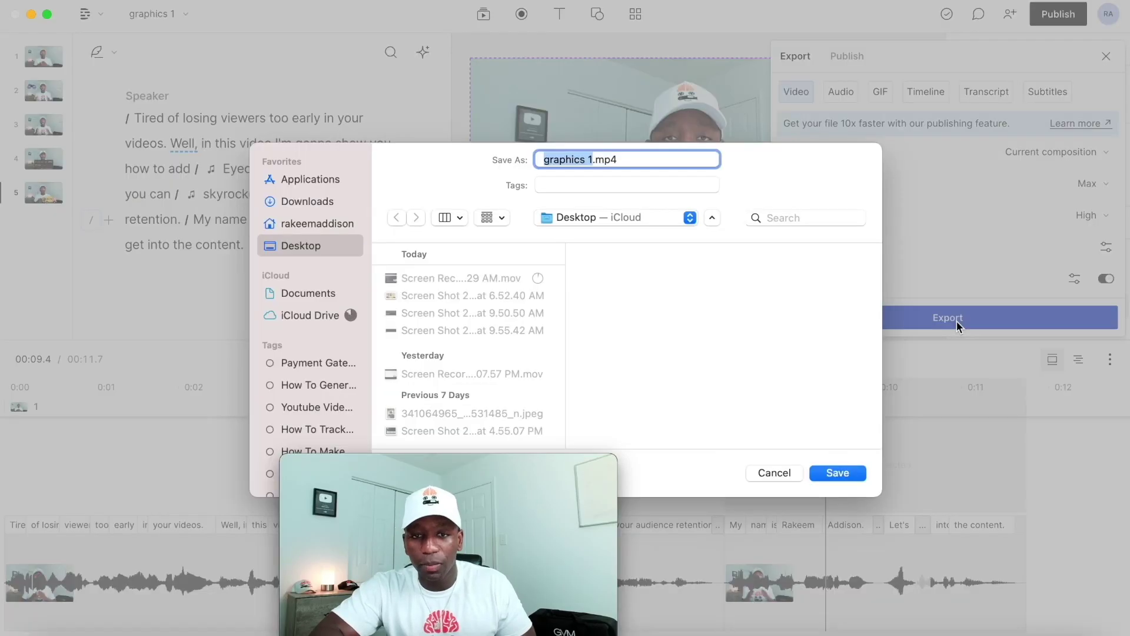